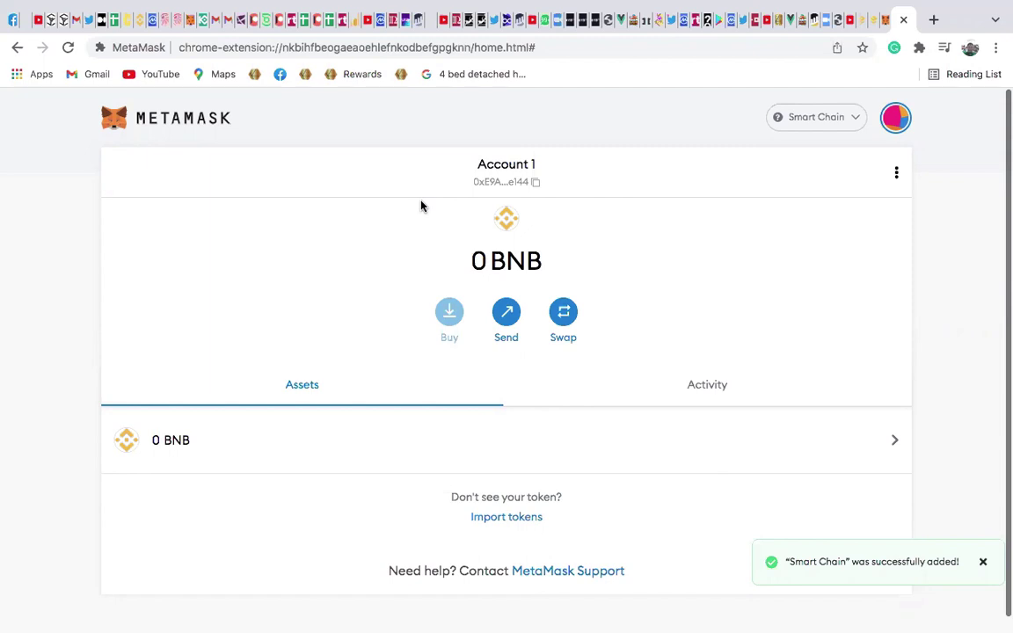
Bring up the FARM WAR Facebook chat containing the FWAR token's contract details
{"action": "left_click", "coordinate": [12, 23]}
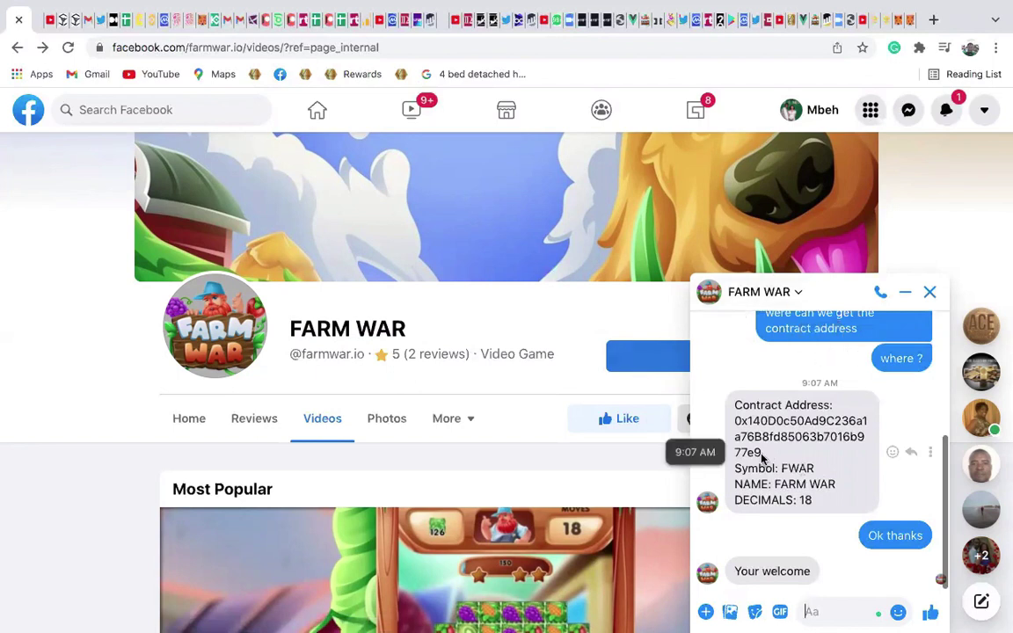
Copy the FWAR contract address from the FARM WAR Messenger chat
{"action": "left_click_drag", "start_coordinate": [761, 456], "coordinate": [737, 421]}
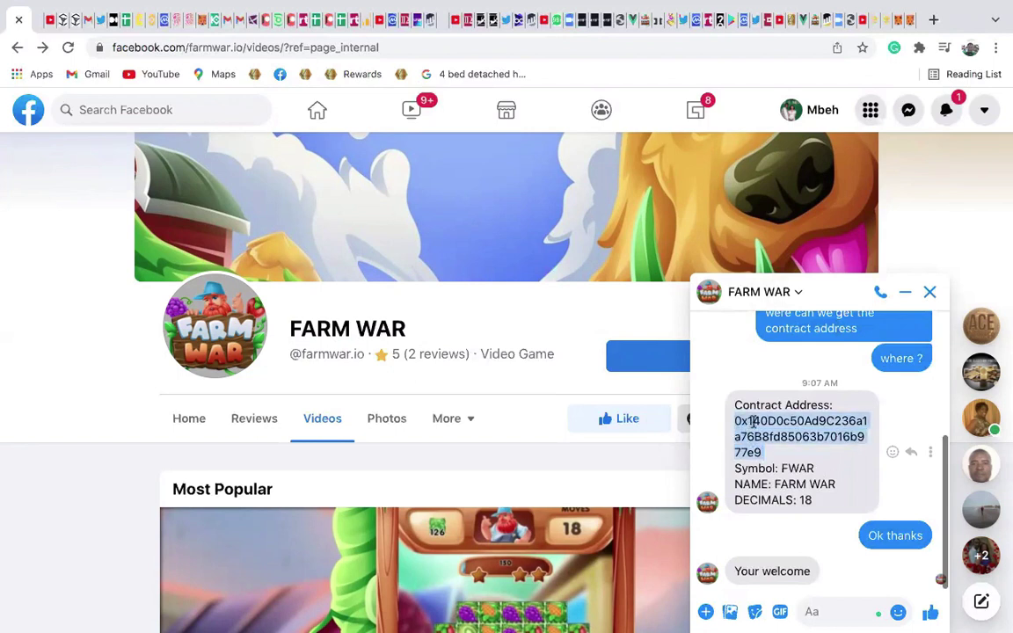
{"action": "left_click", "coordinate": [908, 18]}
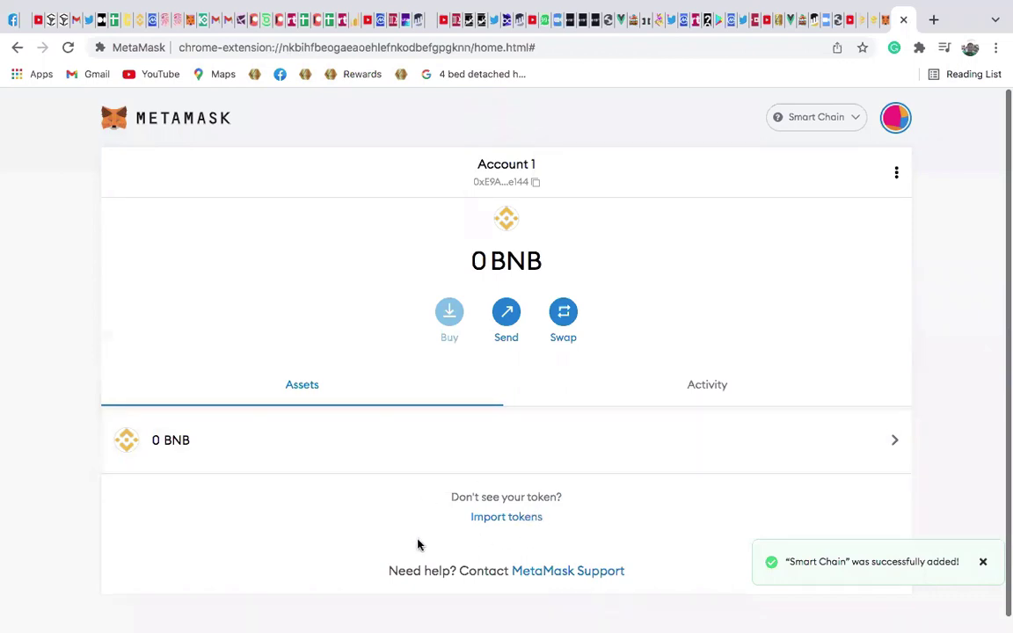
Add FWAR as a custom token from its contract address, with symbol FWAR and 18 decimals
{"action": "left_click", "coordinate": [496, 518]}
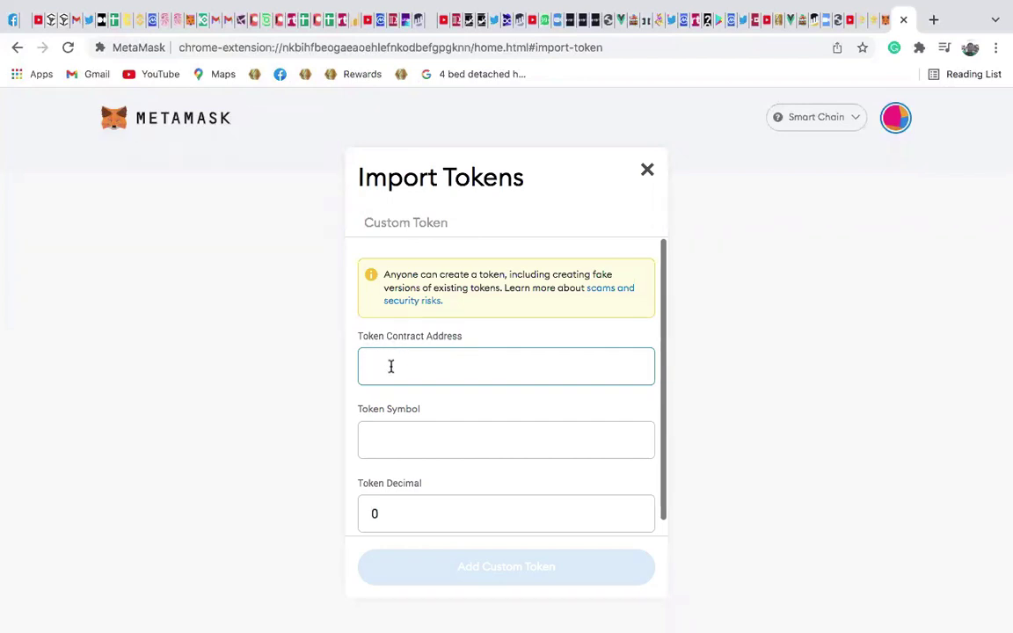
{"action": "key", "text": "super+v"}
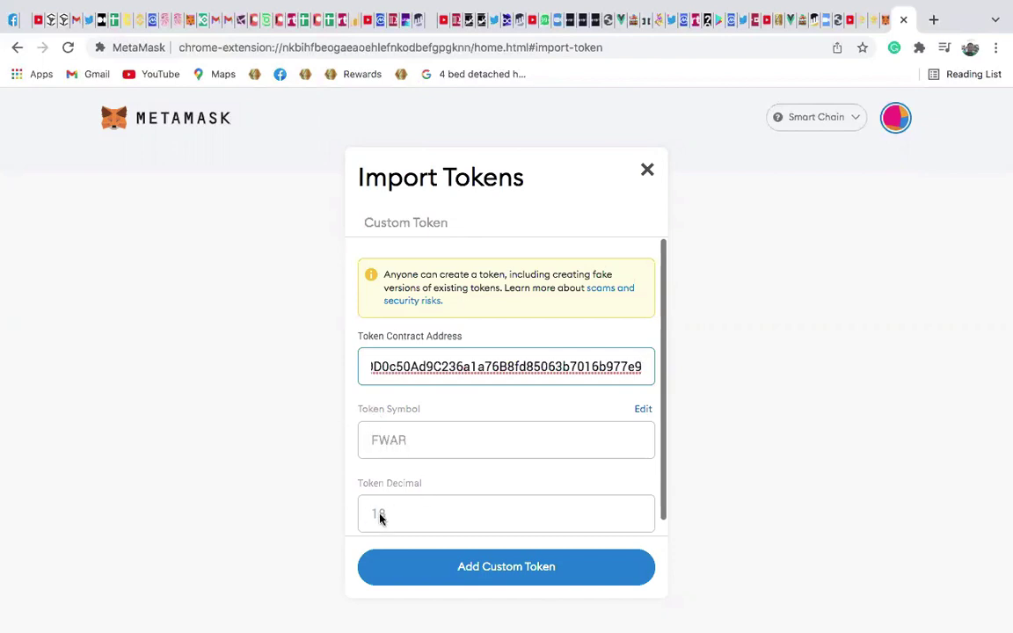
{"action": "left_click", "coordinate": [14, 20]}
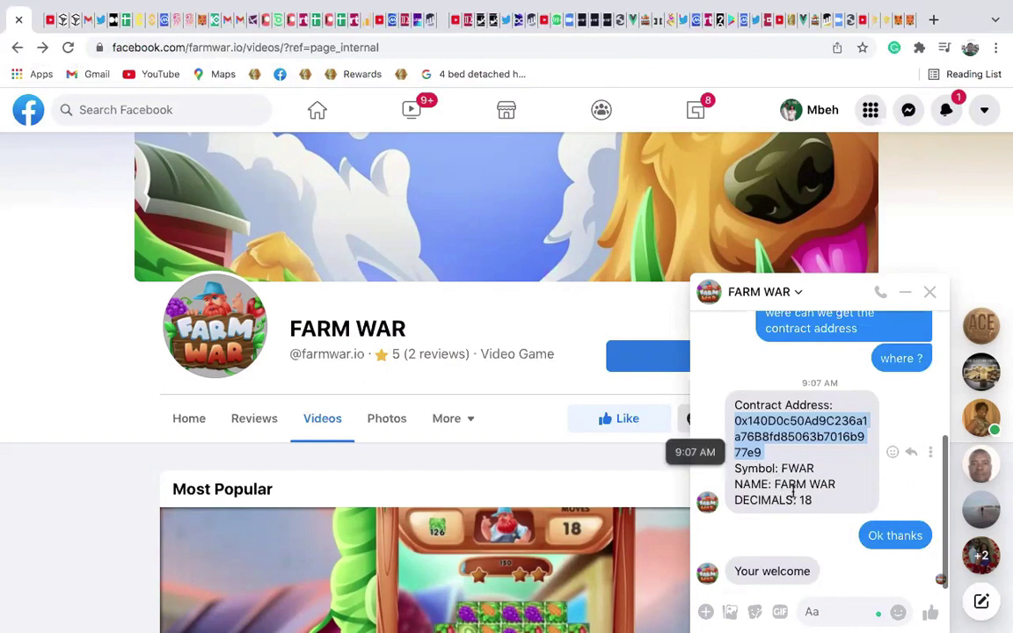
{"action": "left_click", "coordinate": [895, 19]}
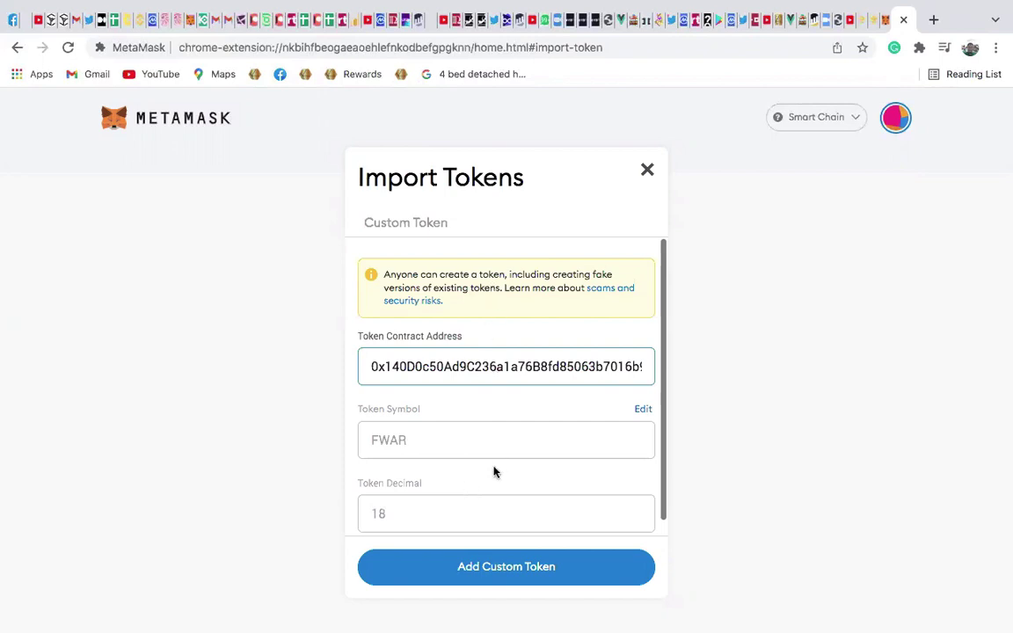
{"action": "left_click", "coordinate": [509, 573]}
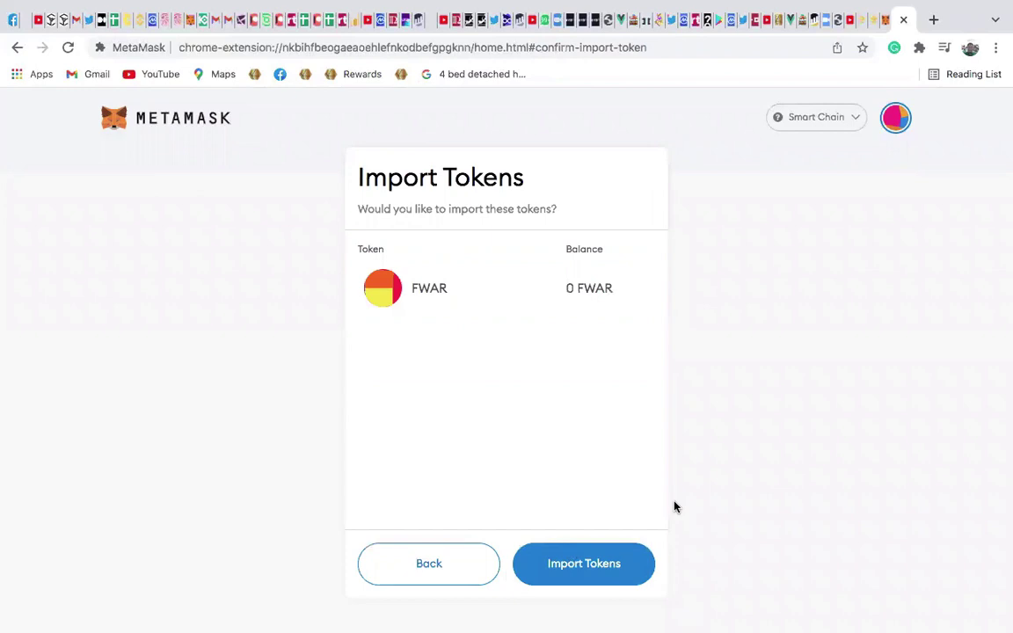
{"action": "left_click", "coordinate": [567, 563]}
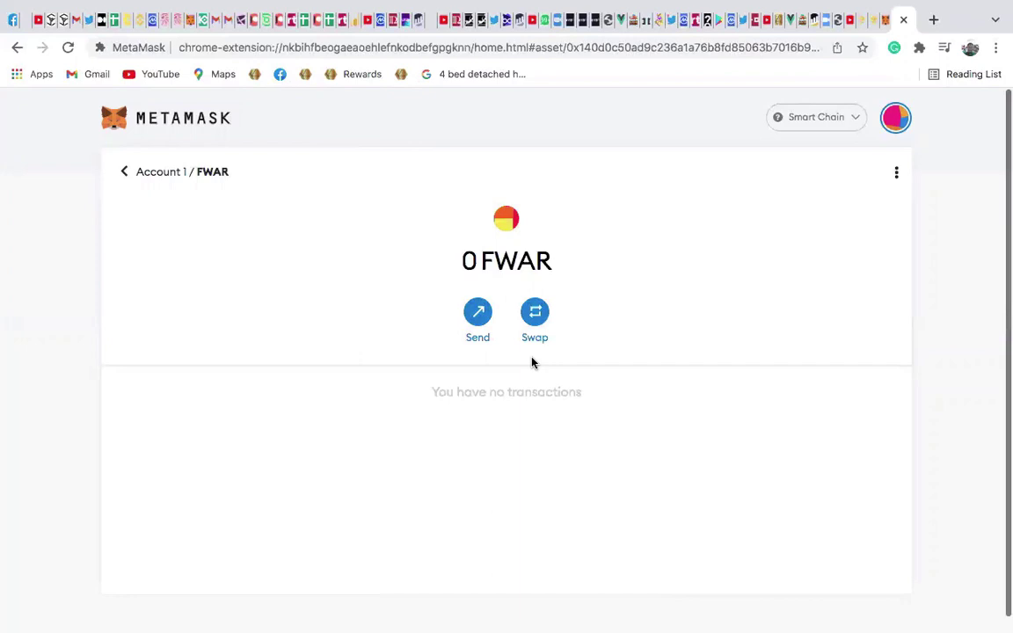
Go back to the Account 1 overview and copy its wallet address
{"action": "key", "text": "super+bracketleft"}
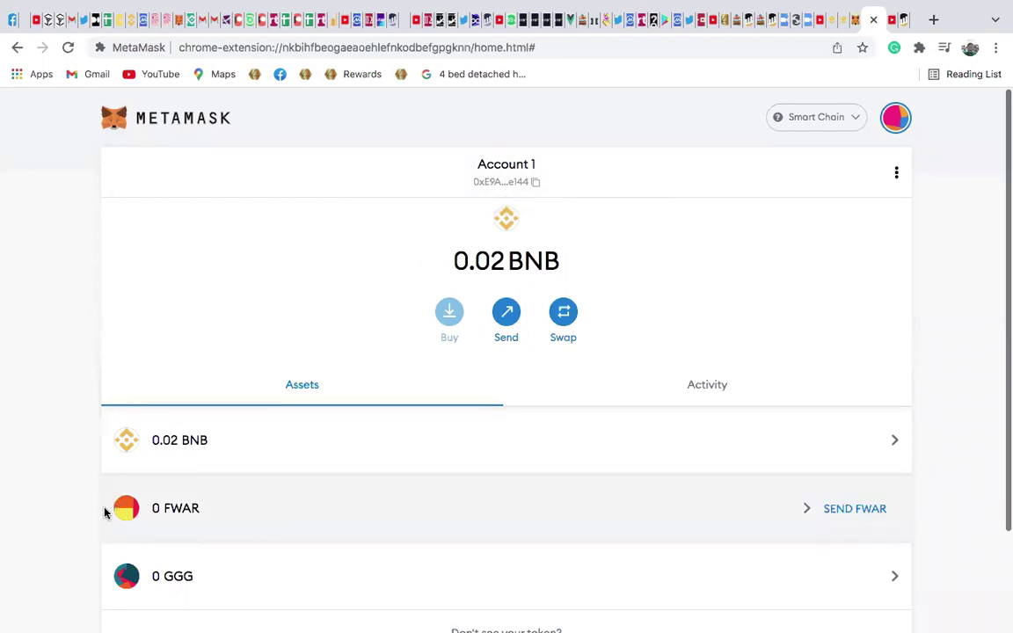
{"action": "left_click", "coordinate": [533, 183]}
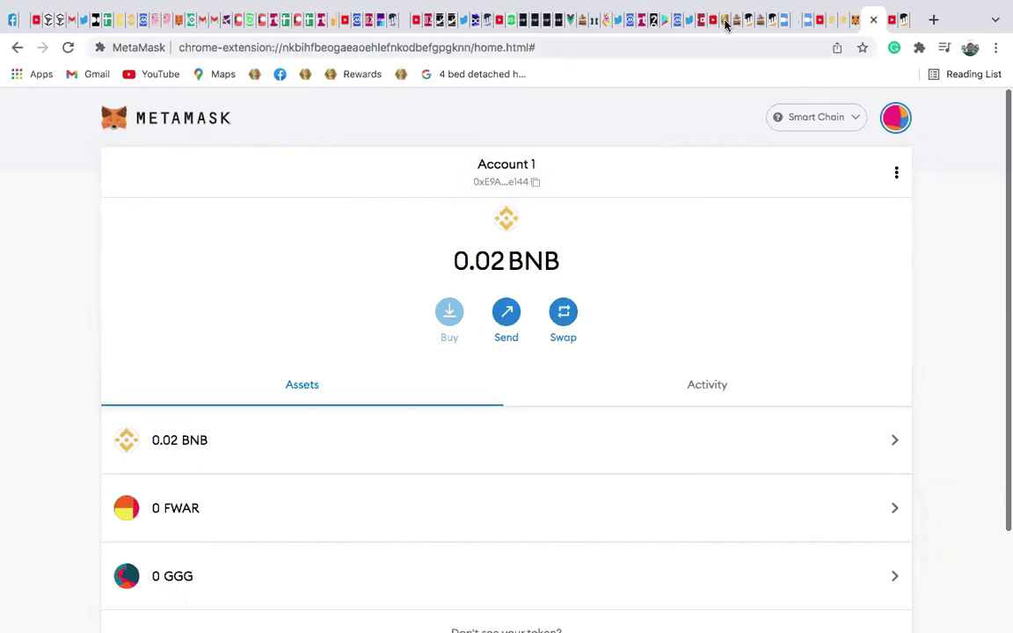
{"action": "left_click", "coordinate": [655, 19]}
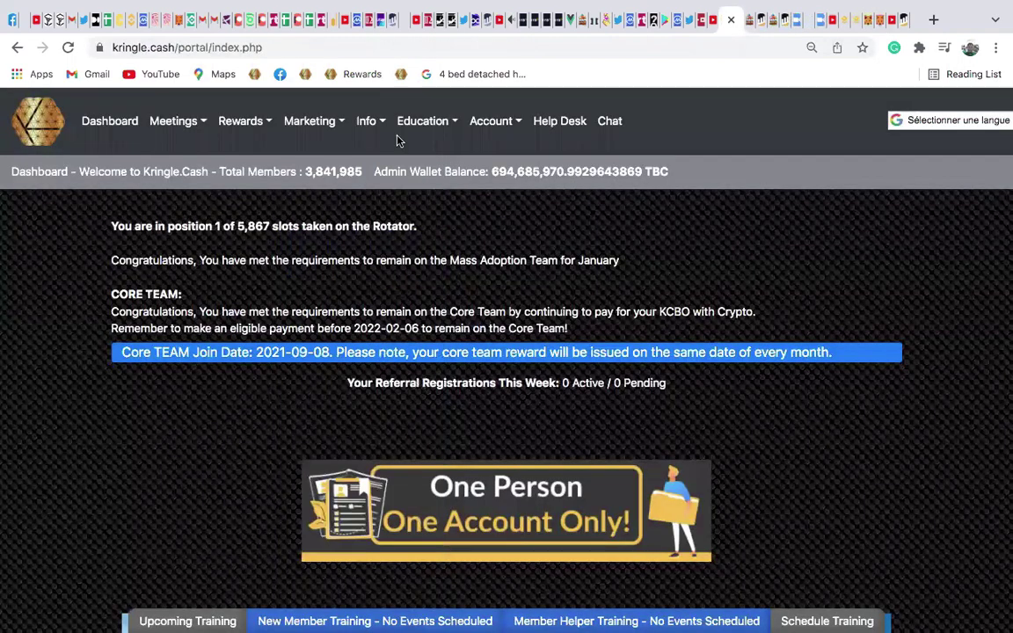
Register for Farm War using the wallet address as both FWAR Coin Address and BNB Wallet Address
{"action": "mouse_move", "coordinate": [441, 123]}
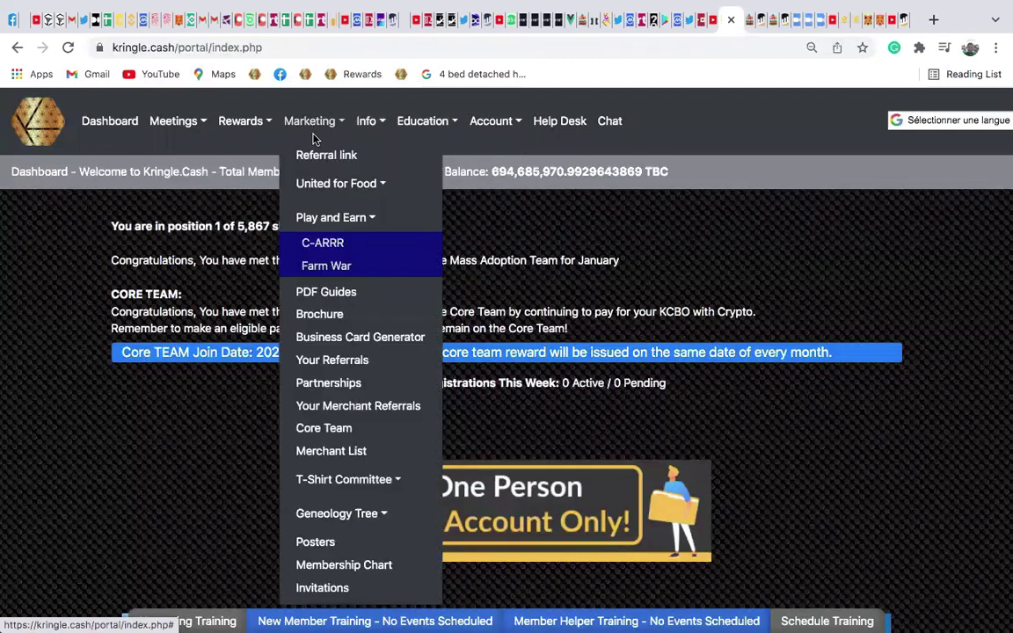
{"action": "left_click", "coordinate": [333, 276]}
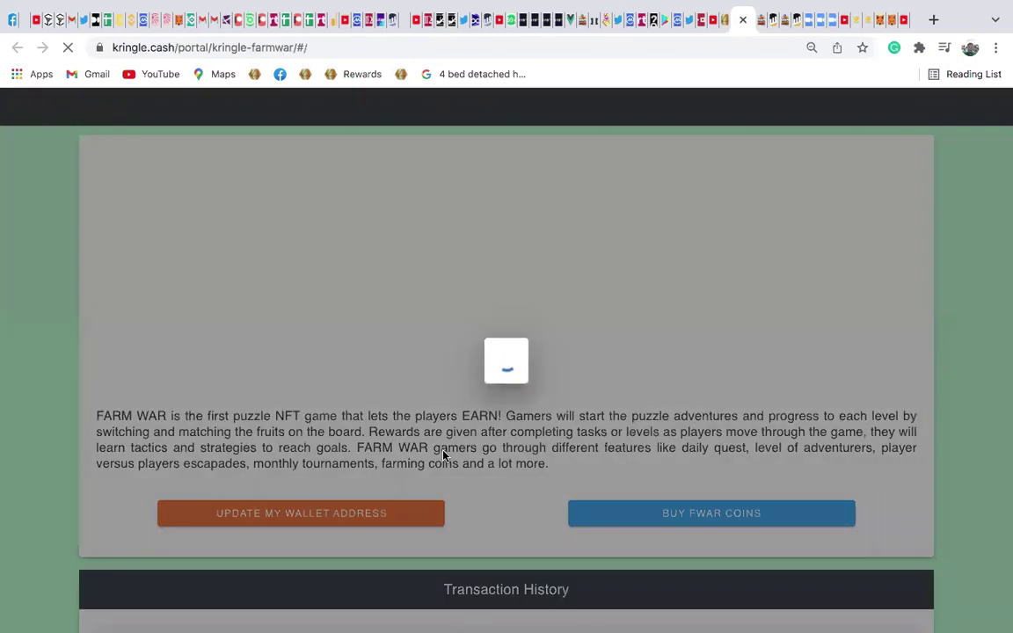
{"action": "left_click", "coordinate": [318, 517]}
{"action": "left_click", "coordinate": [419, 533]}
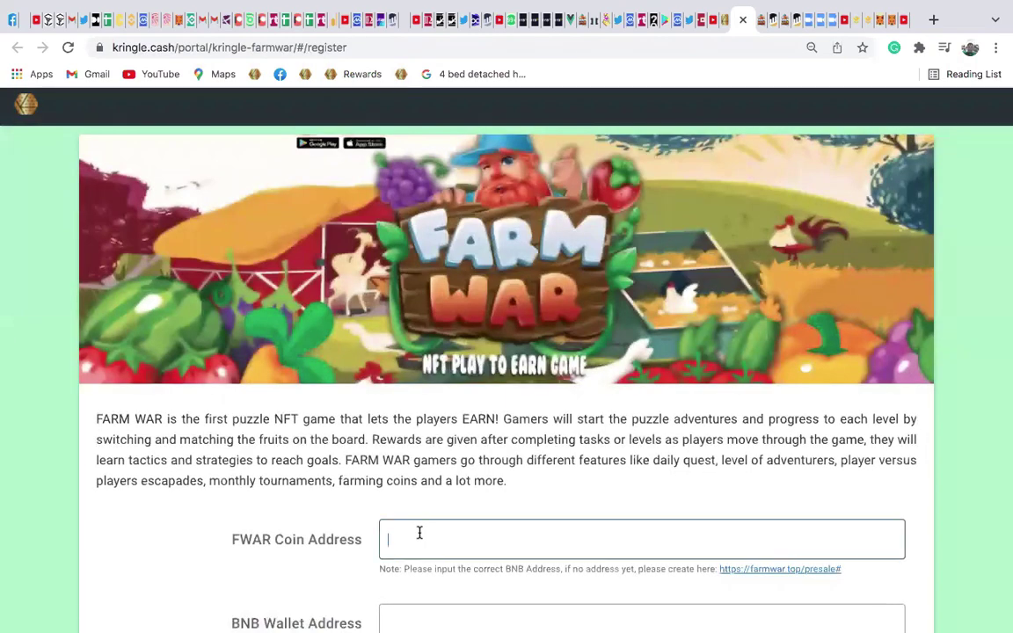
{"action": "key", "text": "super+v"}
{"action": "left_click", "coordinate": [198, 512]}
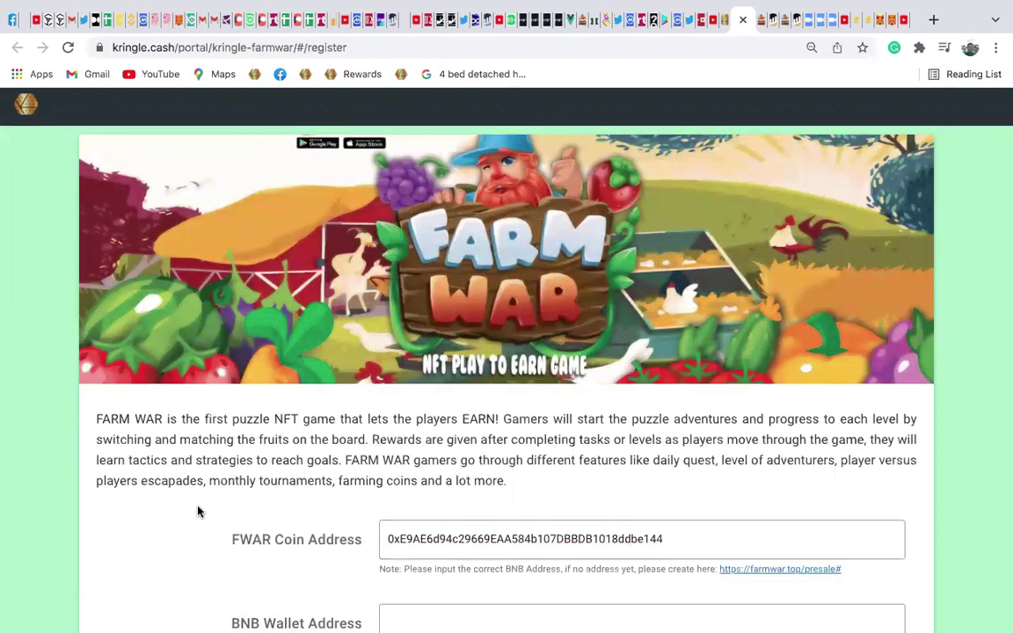
{"action": "scroll", "coordinate": [198, 512], "scroll_direction": "down", "scroll_amount": 1}
{"action": "scroll", "coordinate": [198, 511], "scroll_direction": "down", "scroll_amount": 3}
{"action": "left_click", "coordinate": [410, 503]}
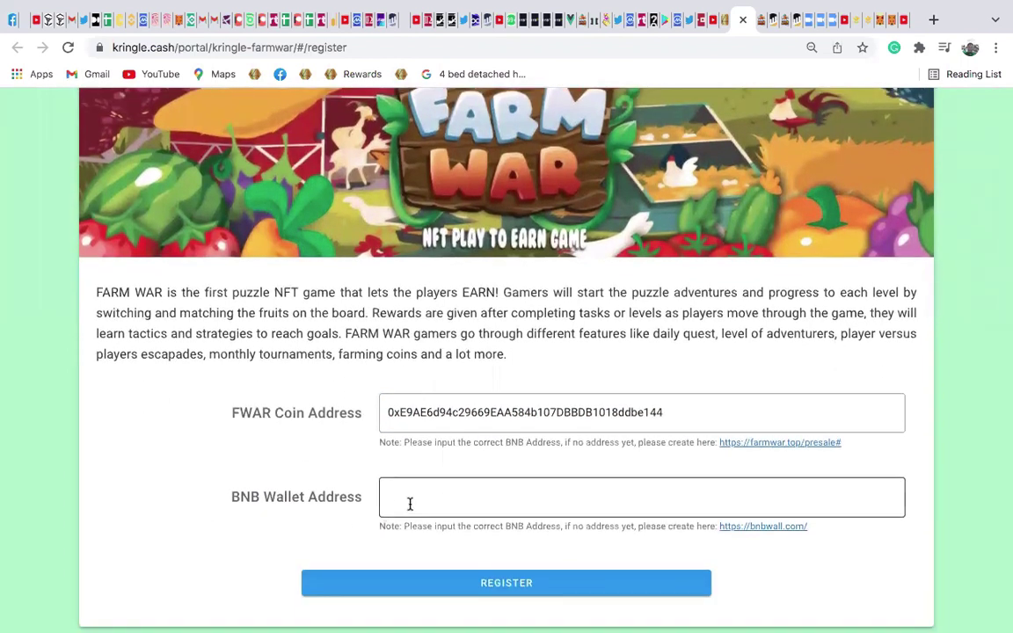
{"action": "key", "text": "super+v"}
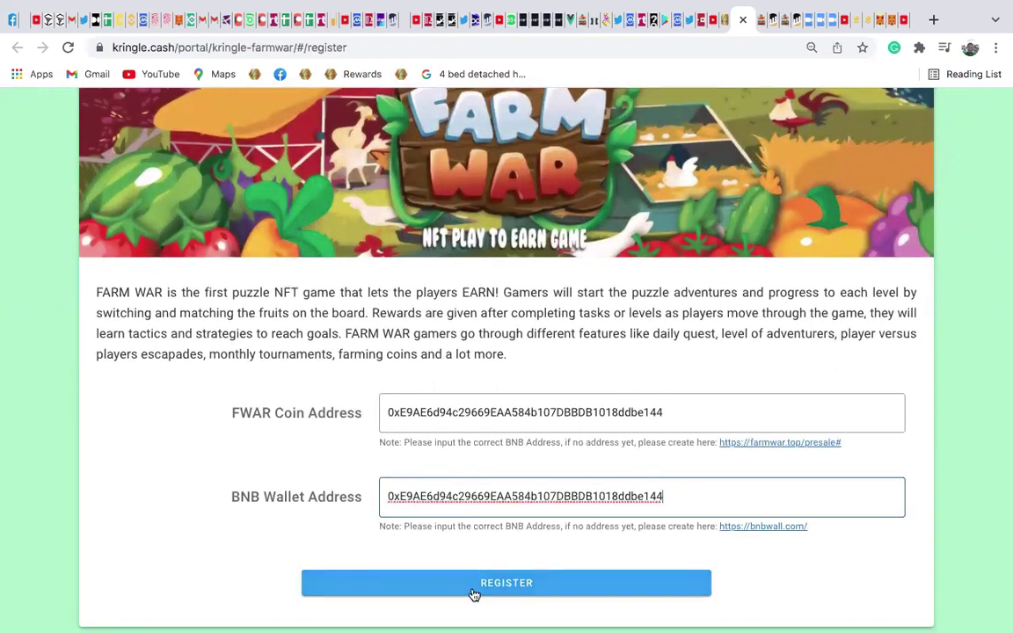
{"action": "left_click", "coordinate": [523, 583]}
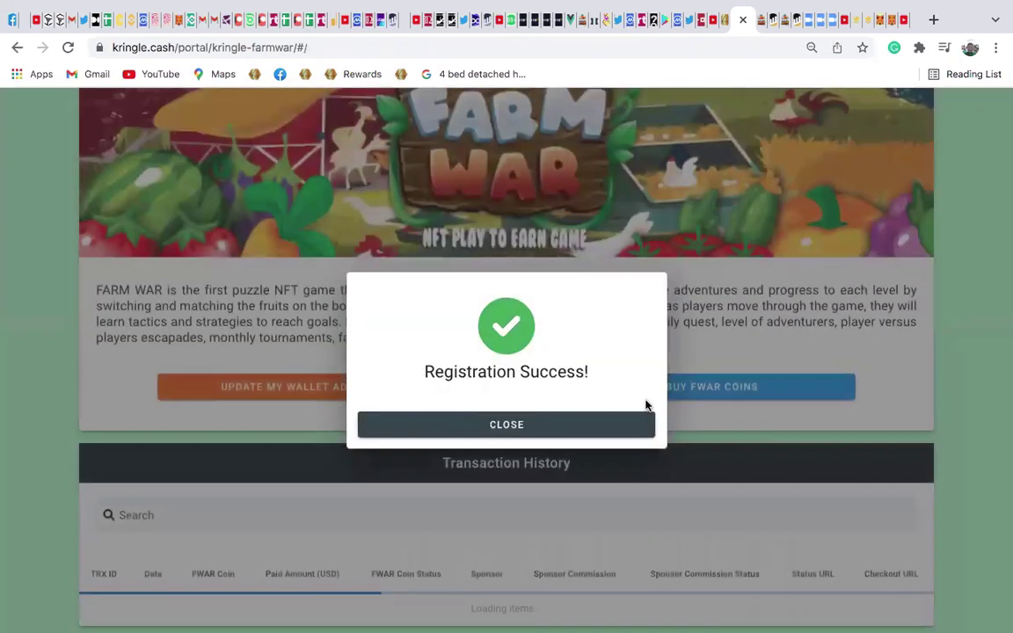
Dismiss the Registration Success message and bring up the Buy FWAR Coins form
{"action": "left_click", "coordinate": [497, 425]}
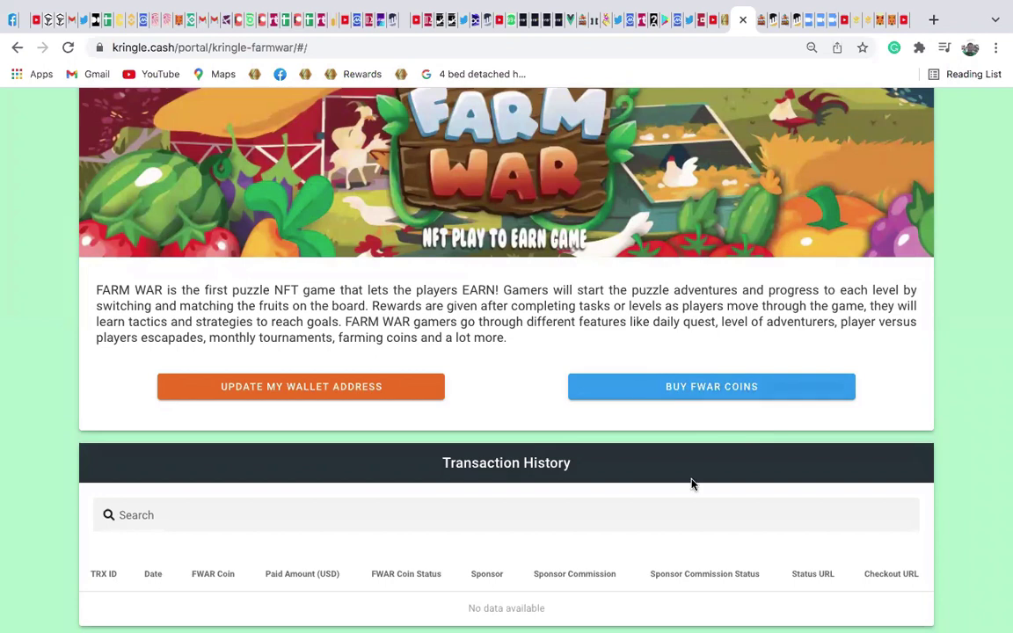
{"action": "left_click", "coordinate": [674, 387]}
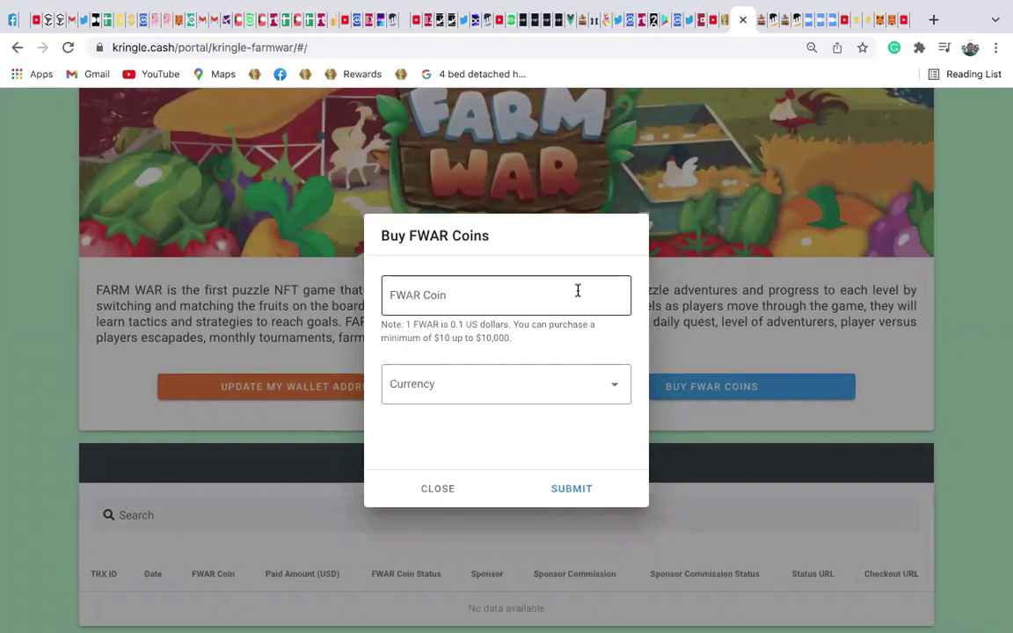
Order 1000 FWAR coins ($100), paying with Bitcoin Cash
{"action": "left_click", "coordinate": [593, 379]}
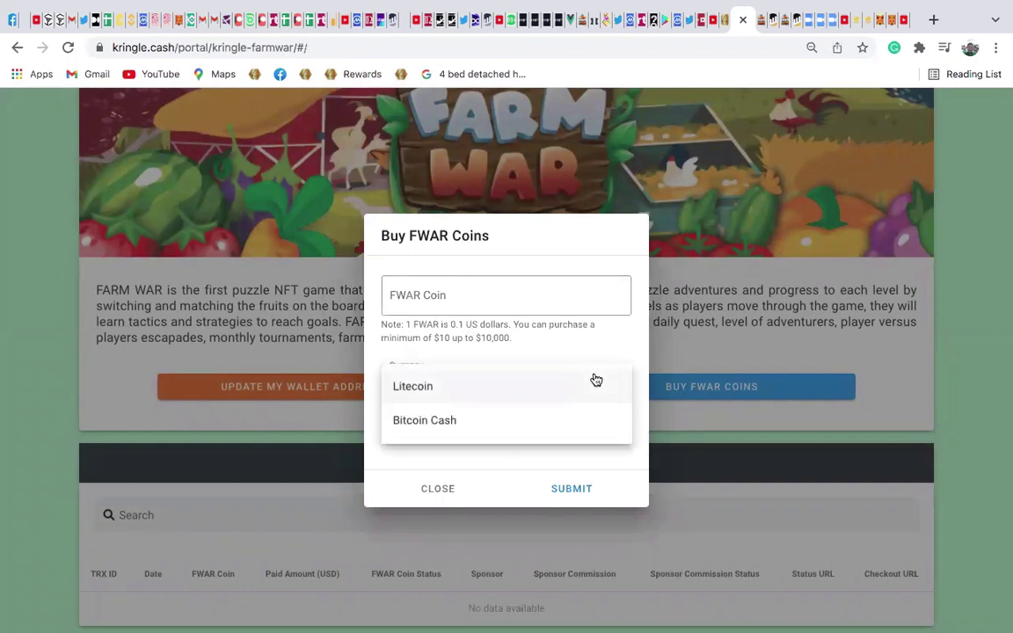
{"action": "left_click", "coordinate": [464, 421]}
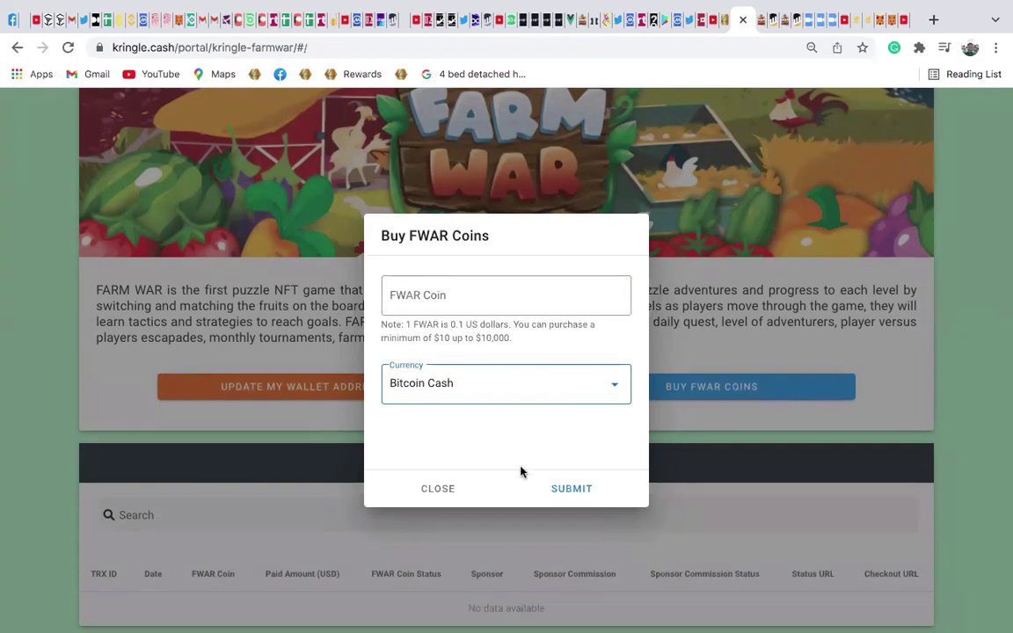
{"action": "left_click", "coordinate": [573, 488]}
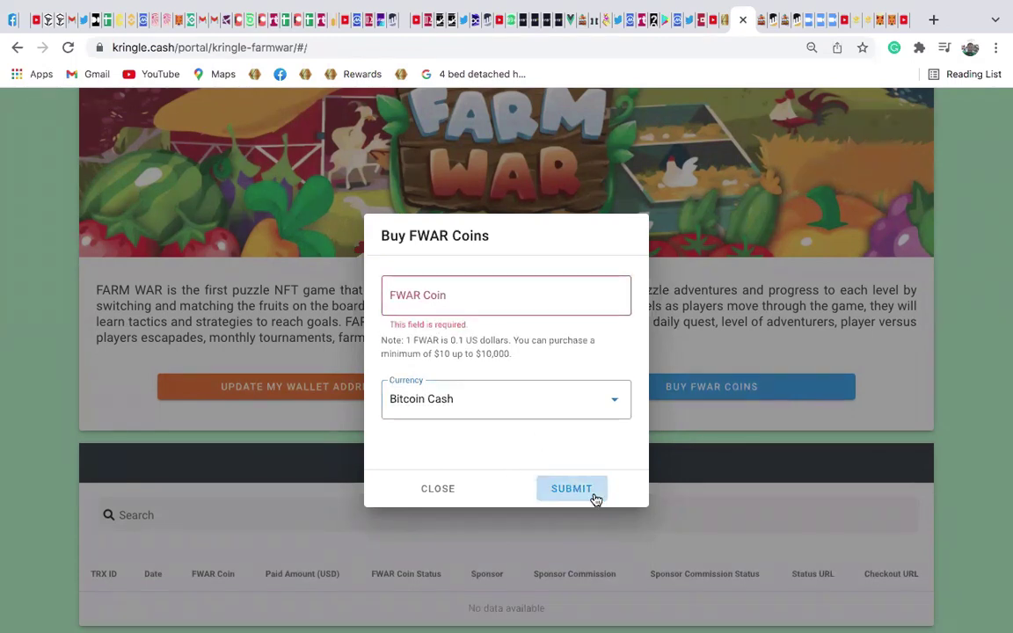
{"action": "left_click", "coordinate": [477, 299]}
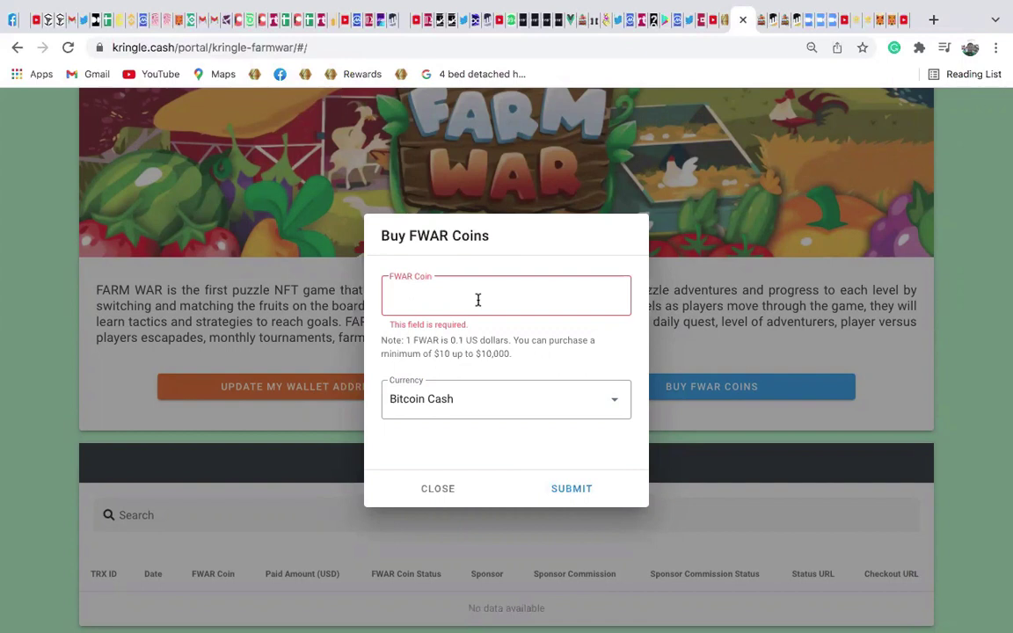
{"action": "type", "text": "1000"}
{"action": "key", "text": "BackSpace"}
{"action": "key", "text": "BackSpace"}
{"action": "key", "text": "BackSpace"}
{"action": "key", "text": "BackSpace"}
{"action": "type", "text": "1000"}
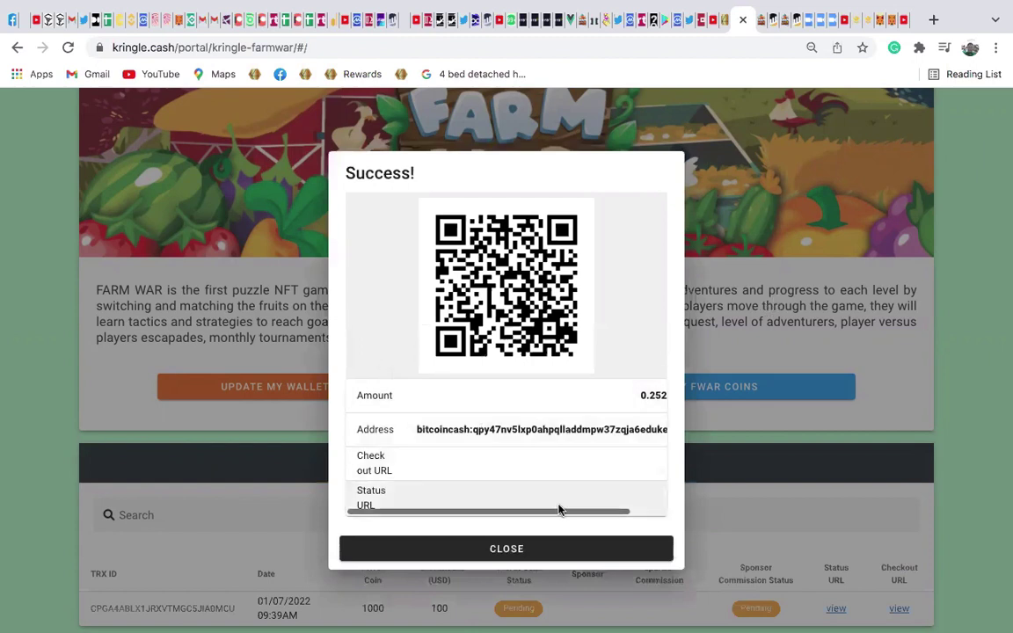
Select the 0.25281000 Bitcoin Cash amount in the Success dialog's payment details
{"action": "scroll", "coordinate": [668, 475], "scroll_direction": "right", "scroll_amount": 2}
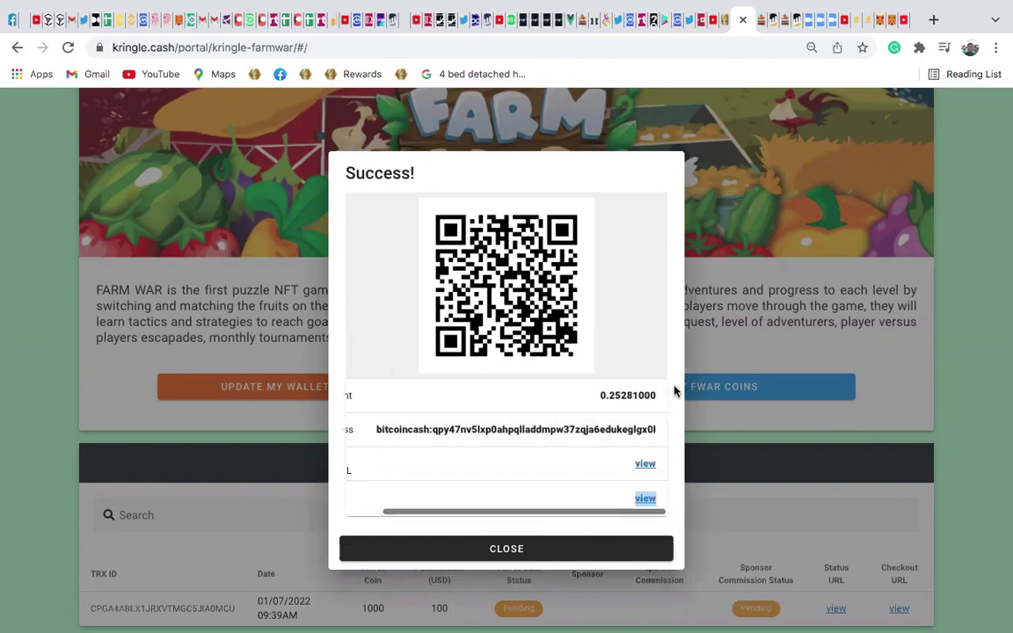
{"action": "scroll", "coordinate": [351, 506], "scroll_direction": "left", "scroll_amount": 1}
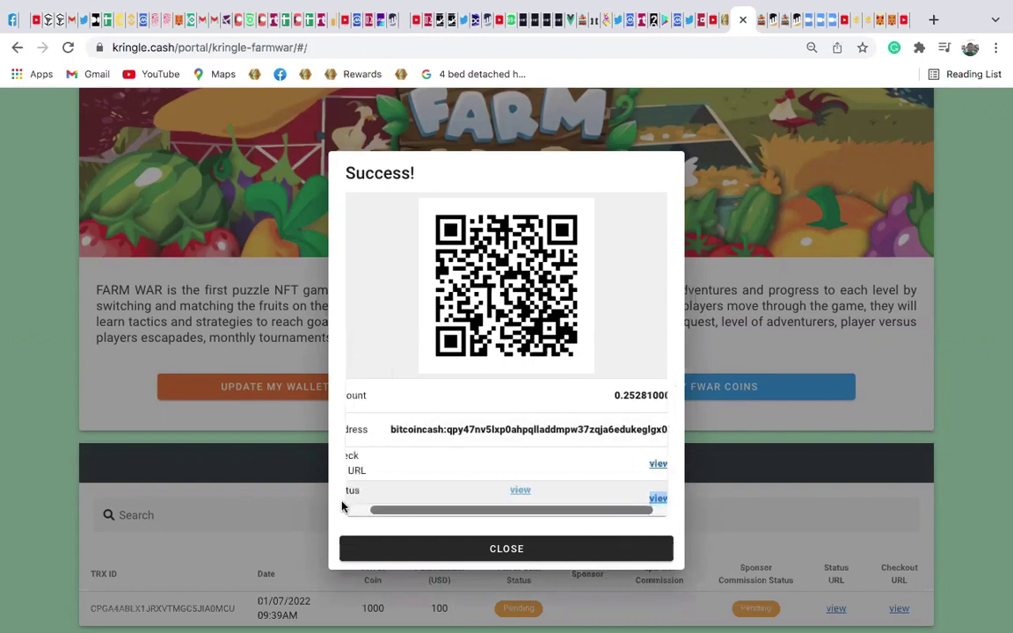
{"action": "scroll", "coordinate": [352, 506], "scroll_direction": "left", "scroll_amount": 1}
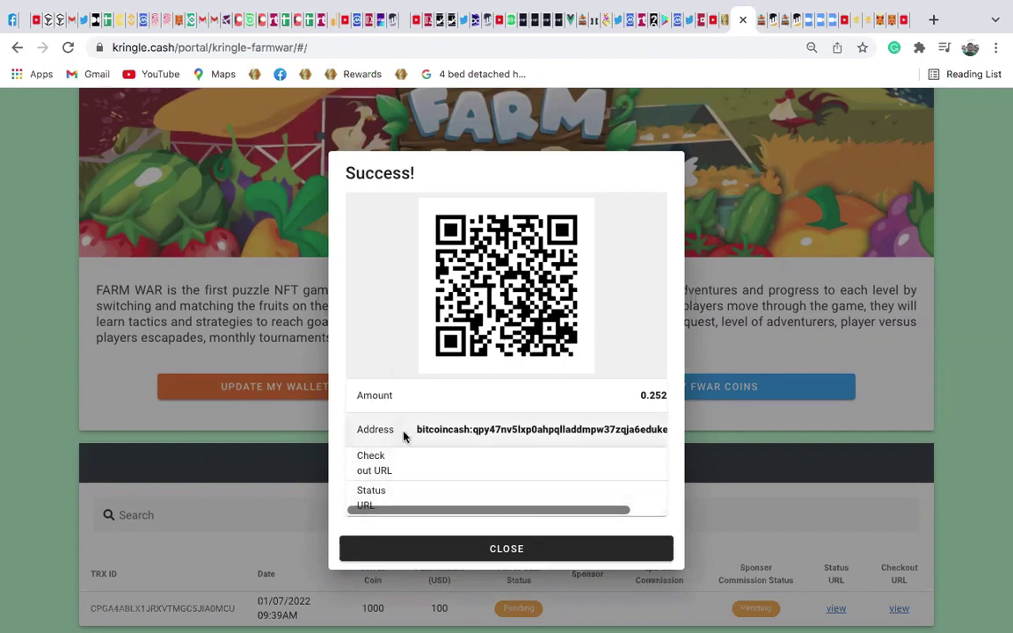
{"action": "left_click_drag", "start_coordinate": [407, 430], "coordinate": [377, 316]}
{"action": "left_click", "coordinate": [376, 318]}
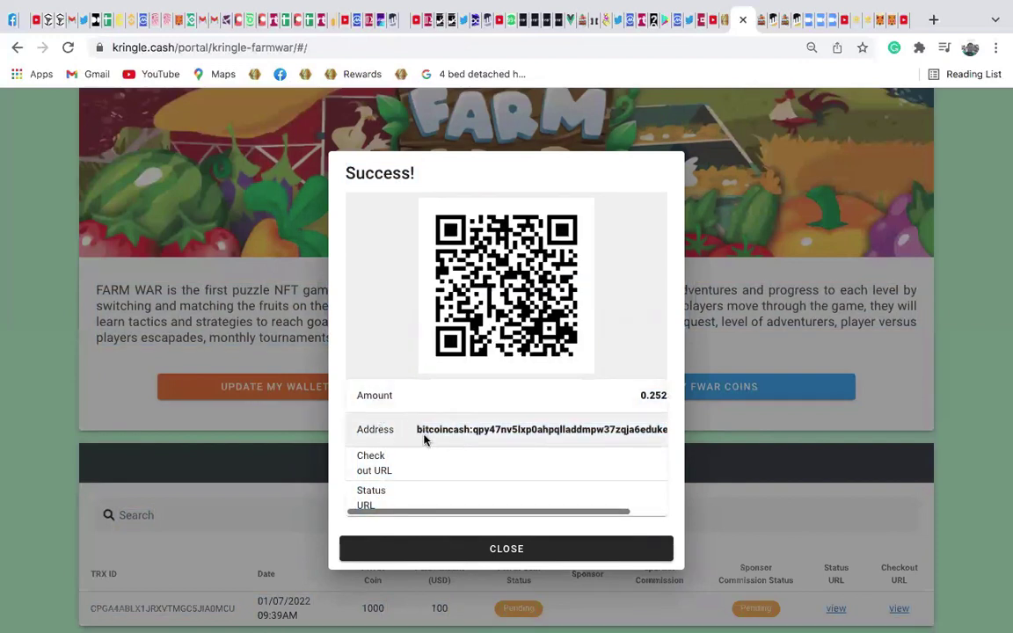
{"action": "left_click_drag", "start_coordinate": [472, 429], "coordinate": [664, 440]}
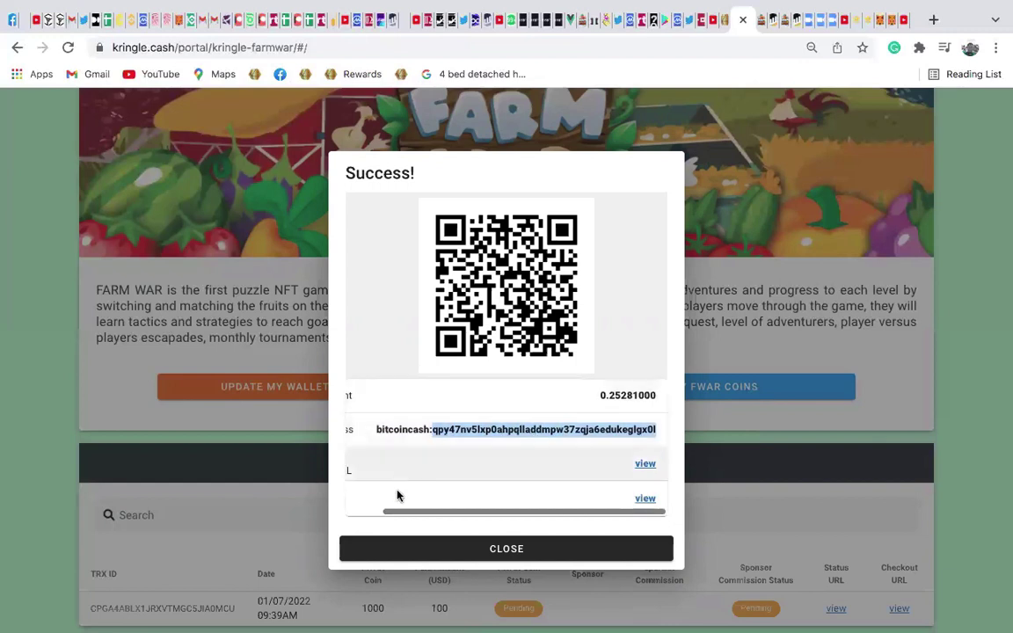
{"action": "left_click_drag", "start_coordinate": [394, 510], "coordinate": [329, 502]}
{"action": "left_click", "coordinate": [415, 402]}
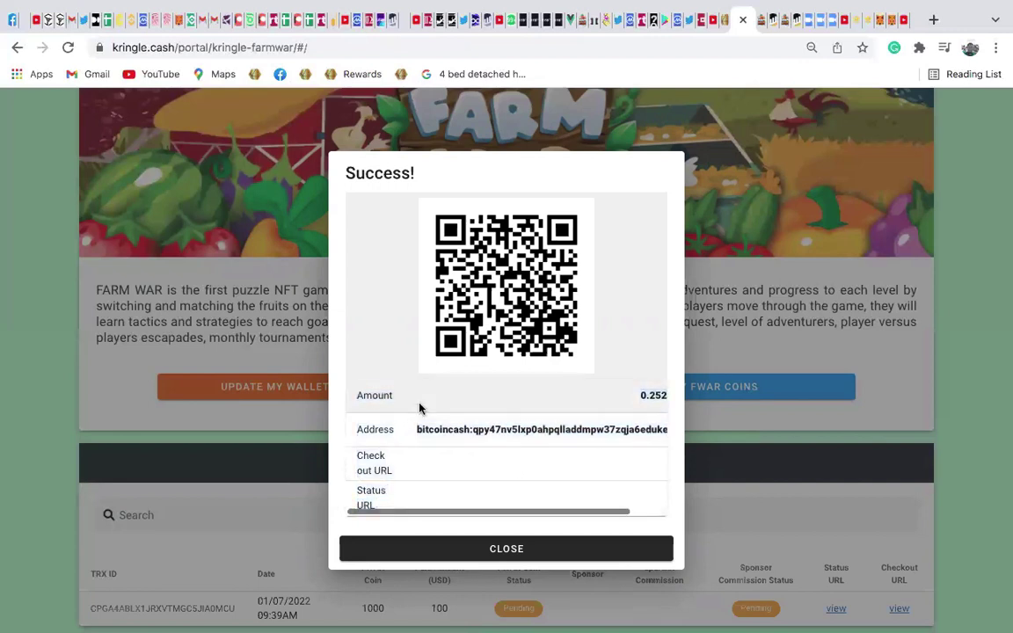
{"action": "left_click_drag", "start_coordinate": [613, 393], "coordinate": [661, 393]}
{"action": "key", "text": "super+c"}
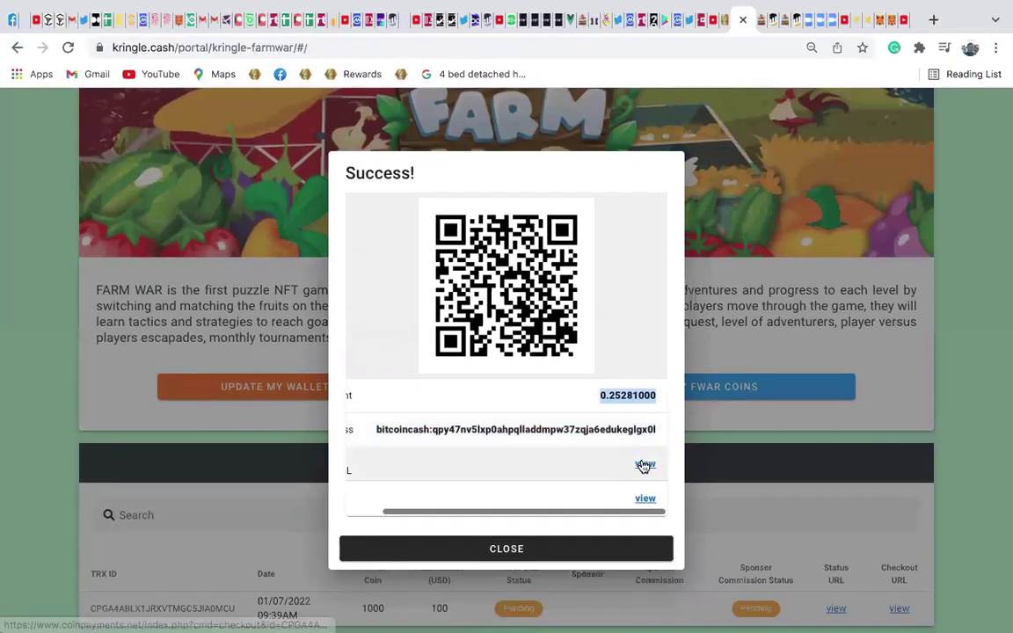
Bring up the CoinPayments checkout showing 0.25281000 BCH remaining, outside full screen
{"action": "left_click", "coordinate": [645, 464]}
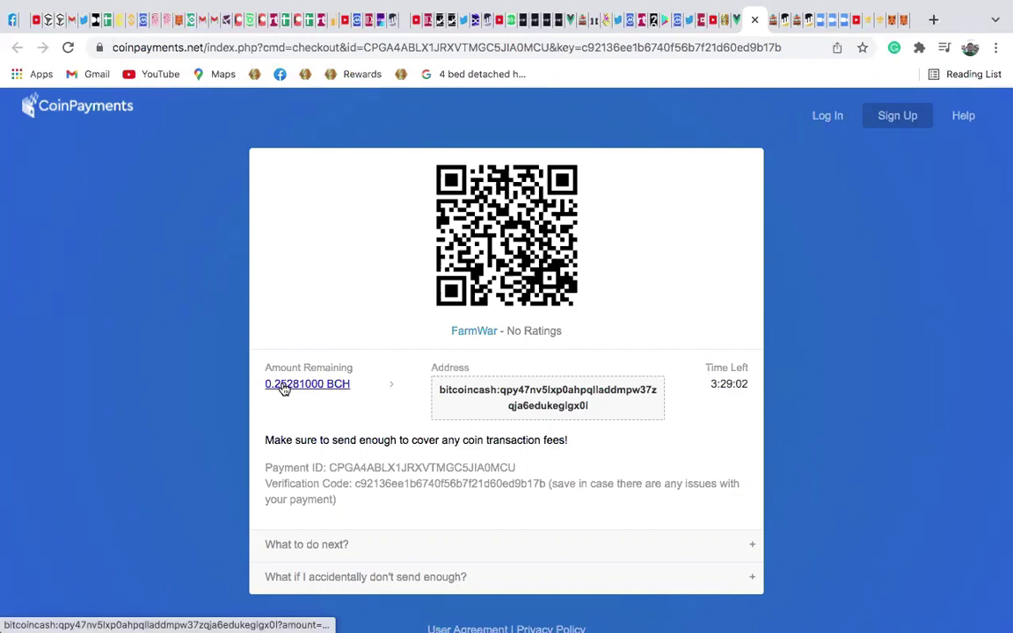
{"action": "mouse_move", "coordinate": [19, 2]}
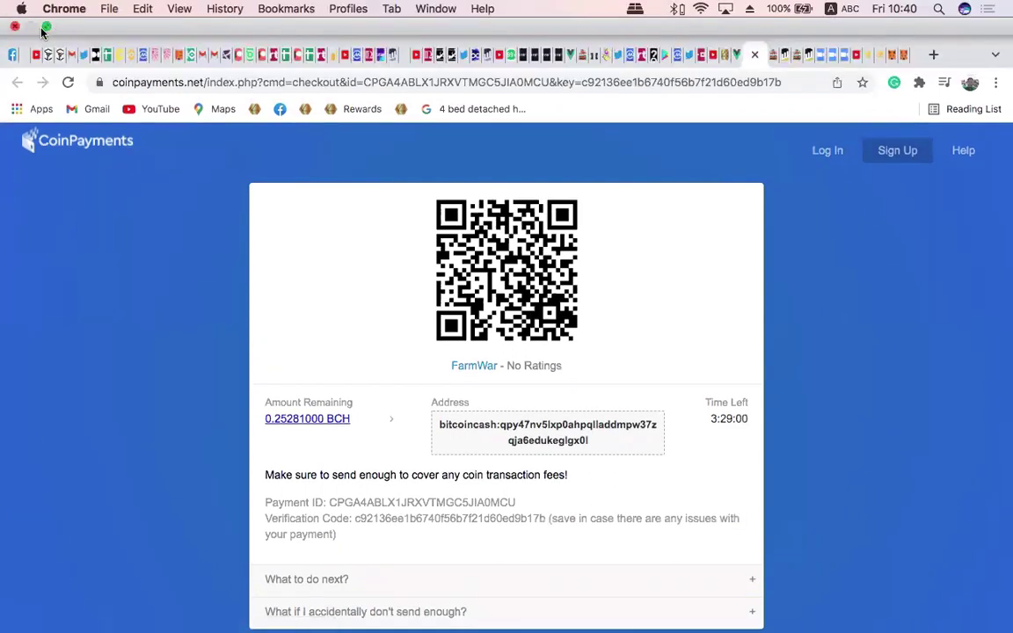
{"action": "left_click", "coordinate": [45, 28]}
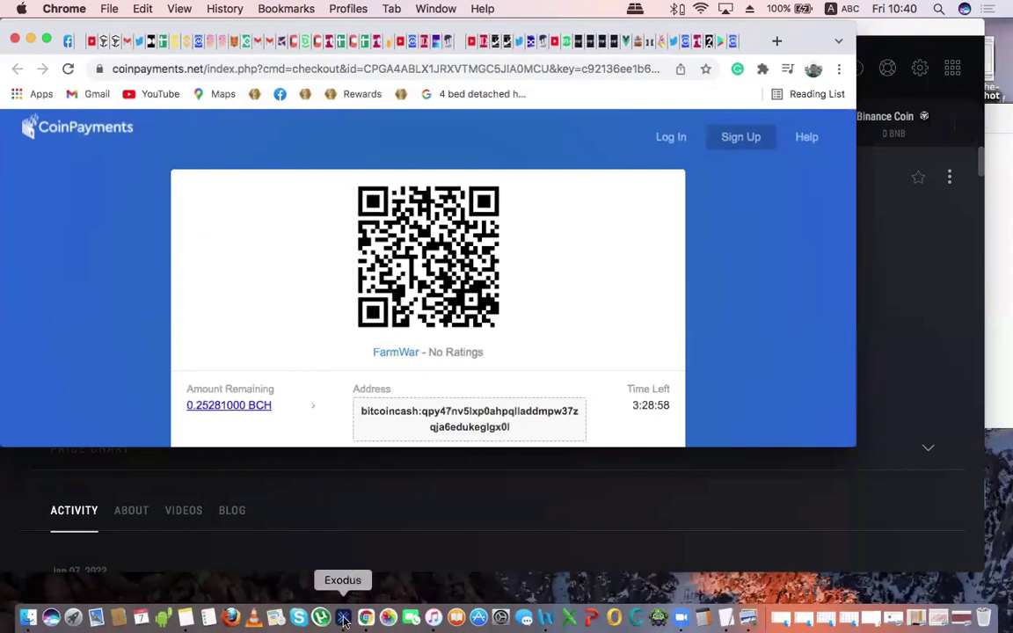
Start an Exodus Bitcoin Cash send with 0.25281000 BCH ($100.05) in the amount field
{"action": "left_click", "coordinate": [343, 618]}
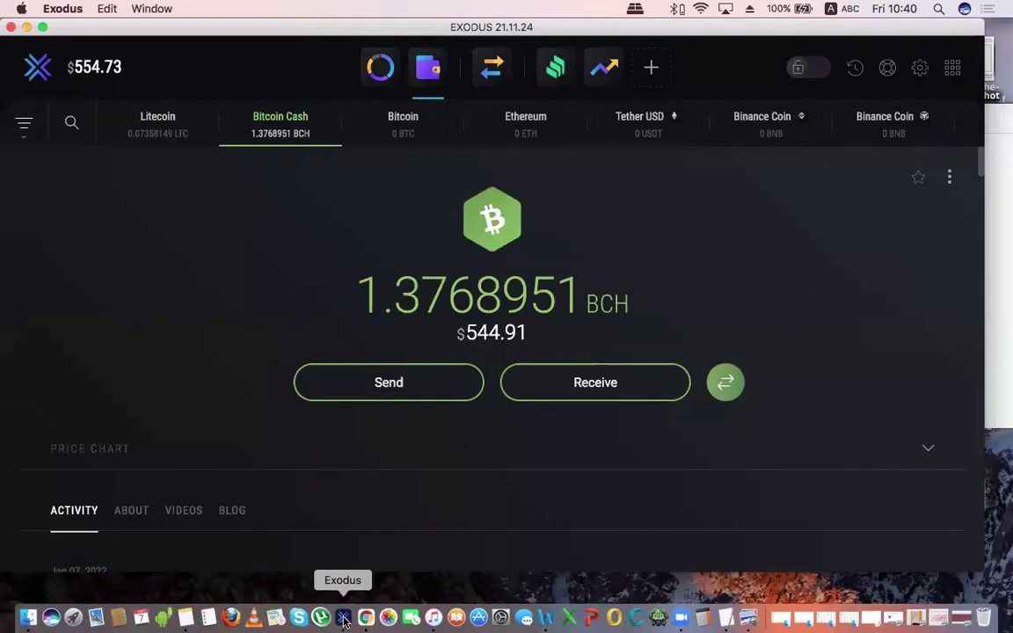
{"action": "left_click", "coordinate": [391, 385]}
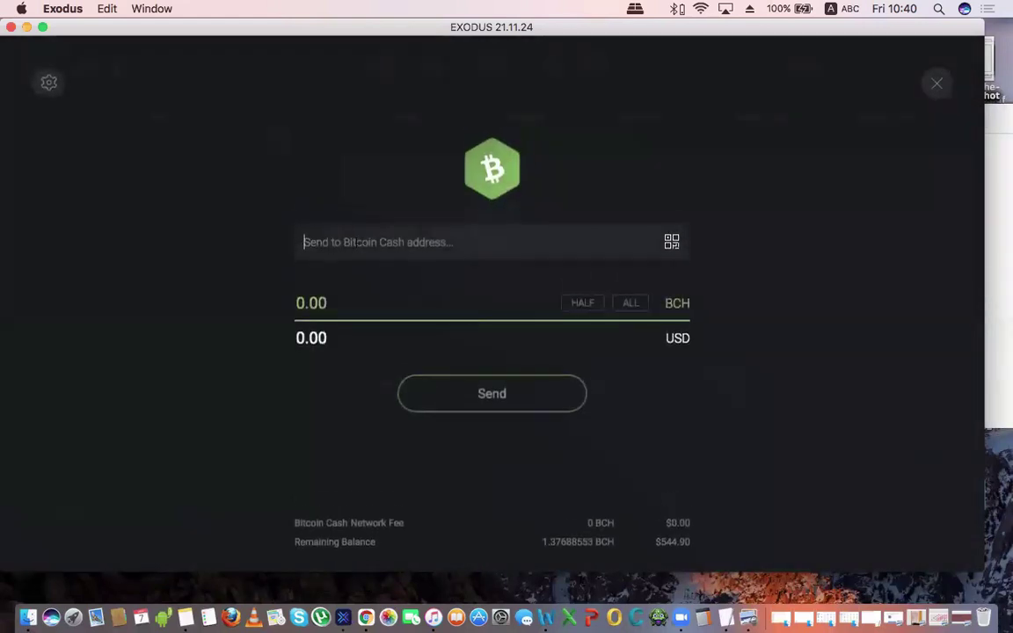
{"action": "key", "text": "super+v"}
{"action": "key", "text": "BackSpace"}
{"action": "key", "text": "BackSpace"}
{"action": "key", "text": "BackSpace"}
{"action": "key", "text": "BackSpace"}
{"action": "key", "text": "BackSpace"}
{"action": "key", "text": "BackSpace"}
{"action": "key", "text": "BackSpace"}
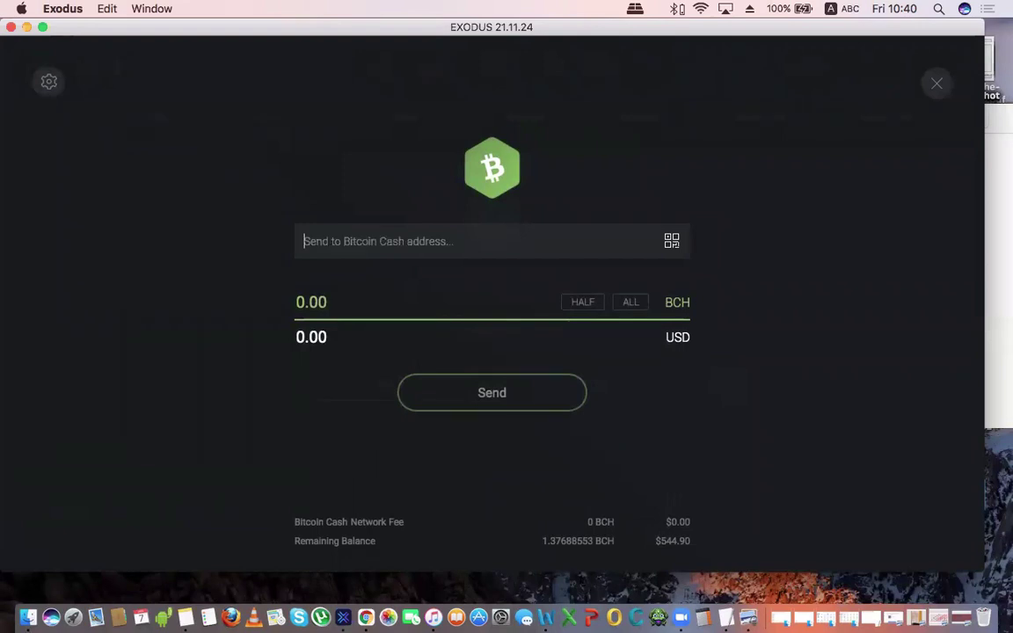
{"action": "left_click", "coordinate": [351, 304]}
{"action": "key", "text": "super+v"}
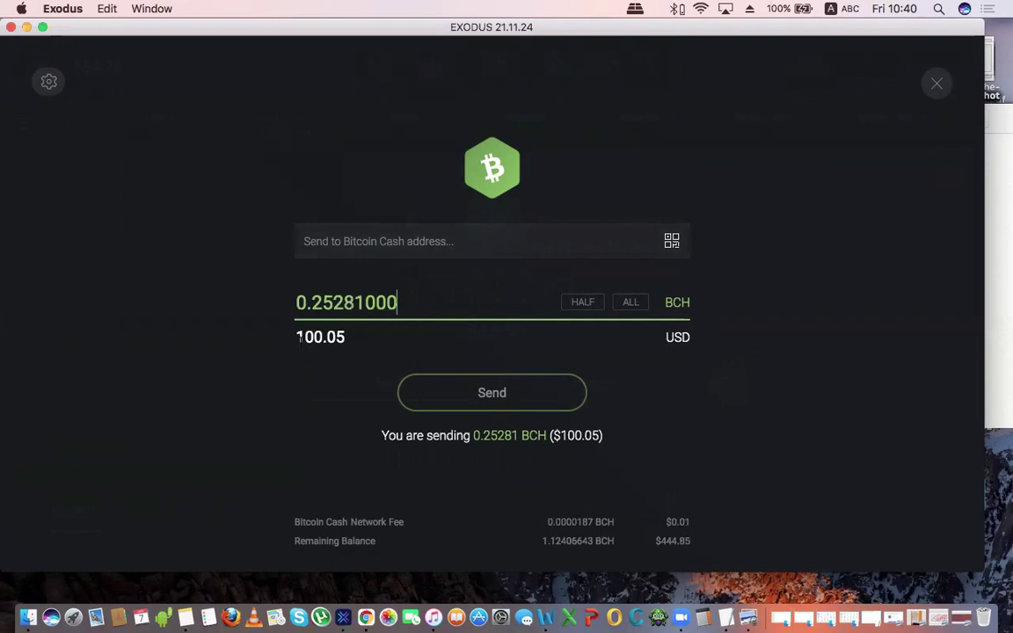
{"action": "left_click", "coordinate": [363, 618]}
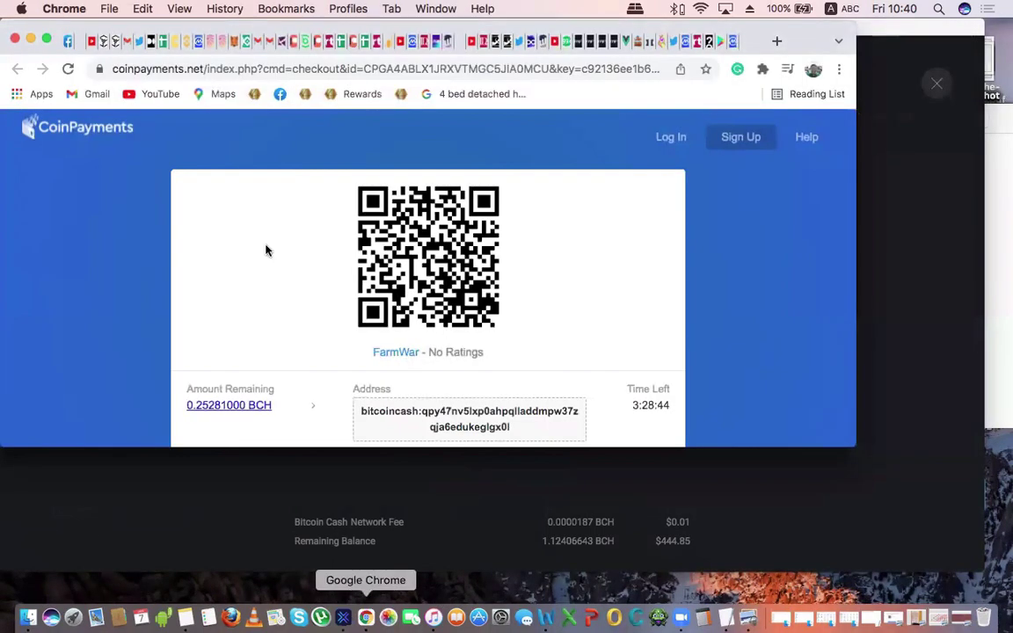
Copy the payment address without its bitcoincash: prefix, then close the CoinPayments checkout
{"action": "left_click", "coordinate": [46, 40]}
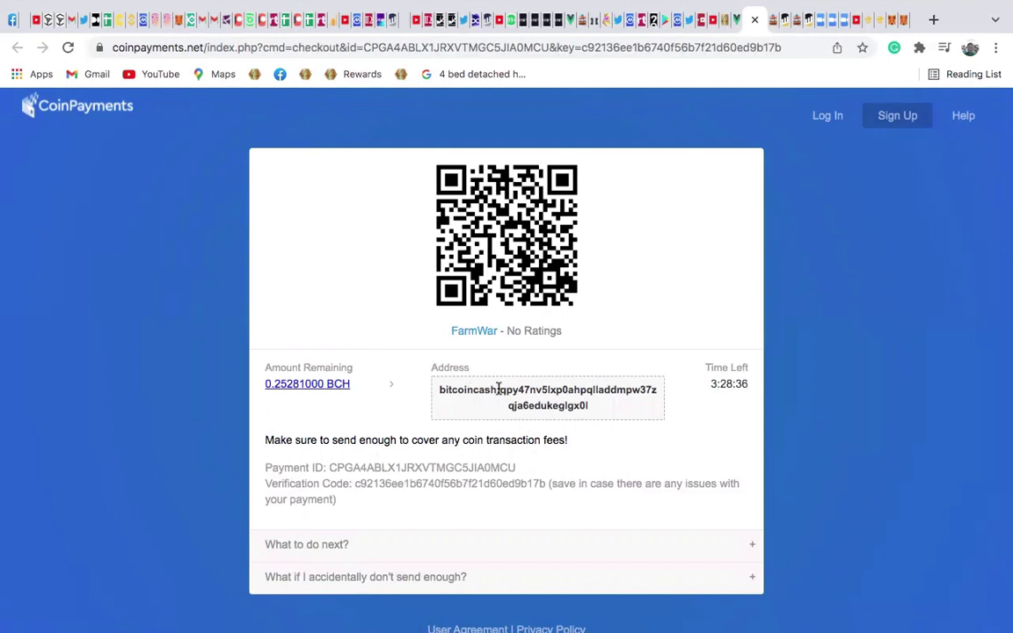
{"action": "left_click_drag", "start_coordinate": [502, 389], "coordinate": [669, 413]}
{"action": "key", "text": "super+c"}
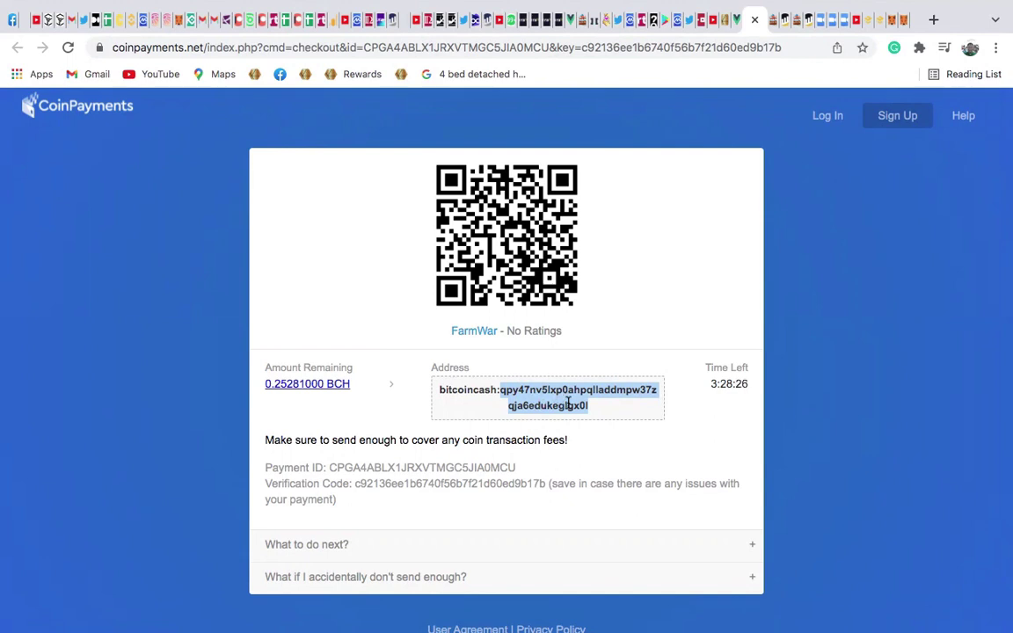
{"action": "left_click", "coordinate": [754, 19]}
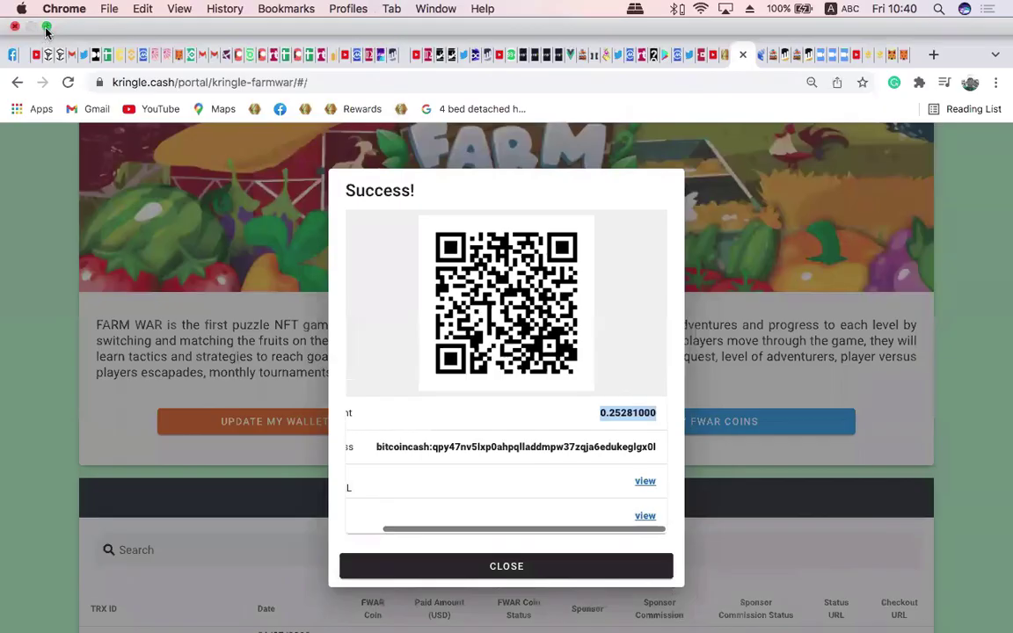
Send 0.25281 BCH from Exodus to the pasted CoinPayments address, then return to Kringle Cash
{"action": "left_click", "coordinate": [47, 31]}
{"action": "left_click", "coordinate": [913, 196]}
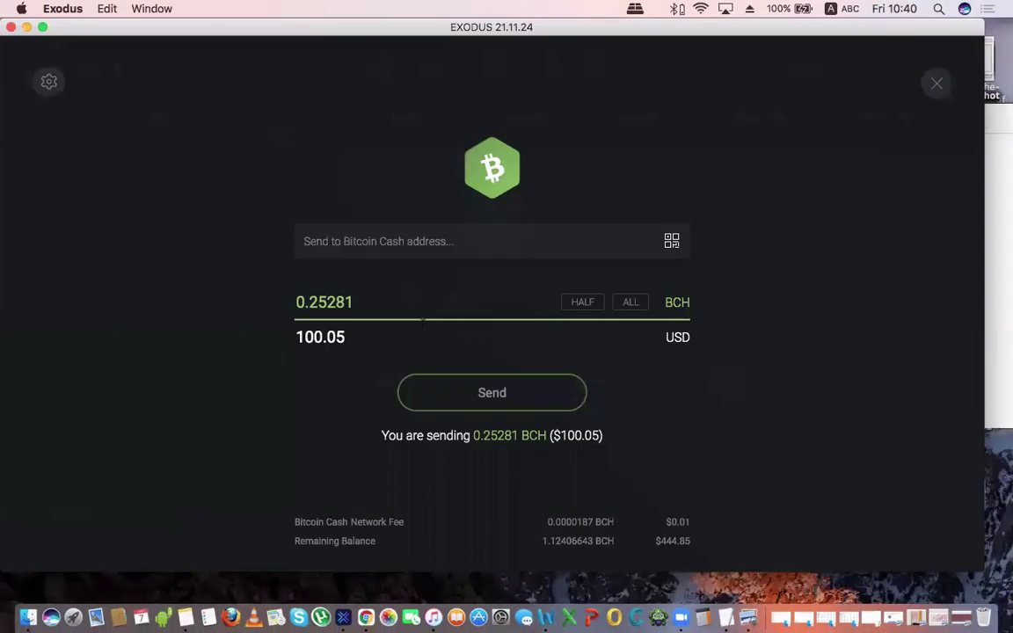
{"action": "key", "text": "super+v"}
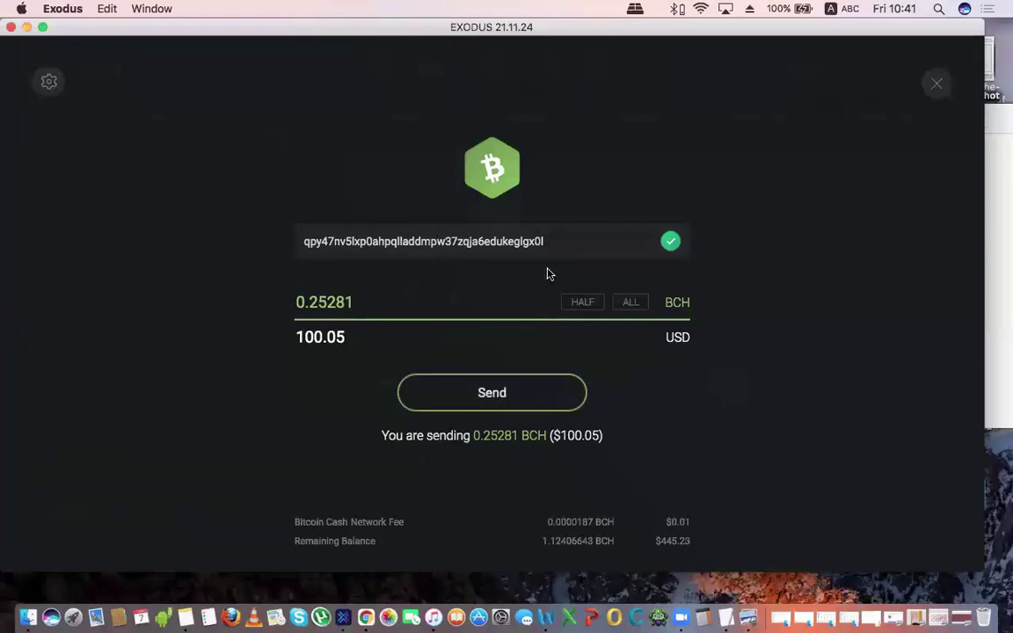
{"action": "left_click", "coordinate": [467, 403]}
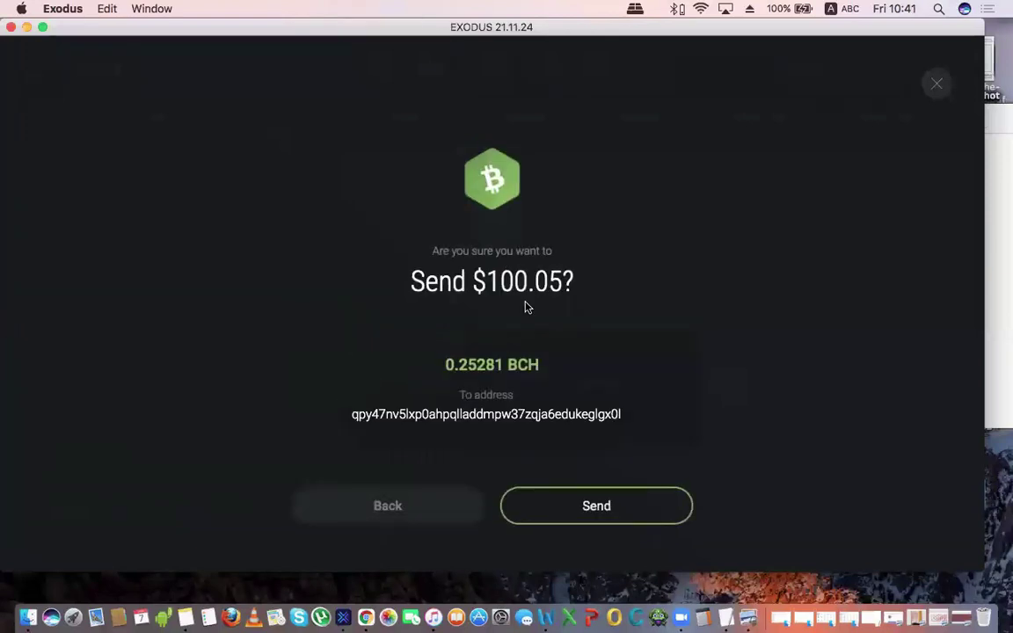
{"action": "left_click", "coordinate": [571, 514]}
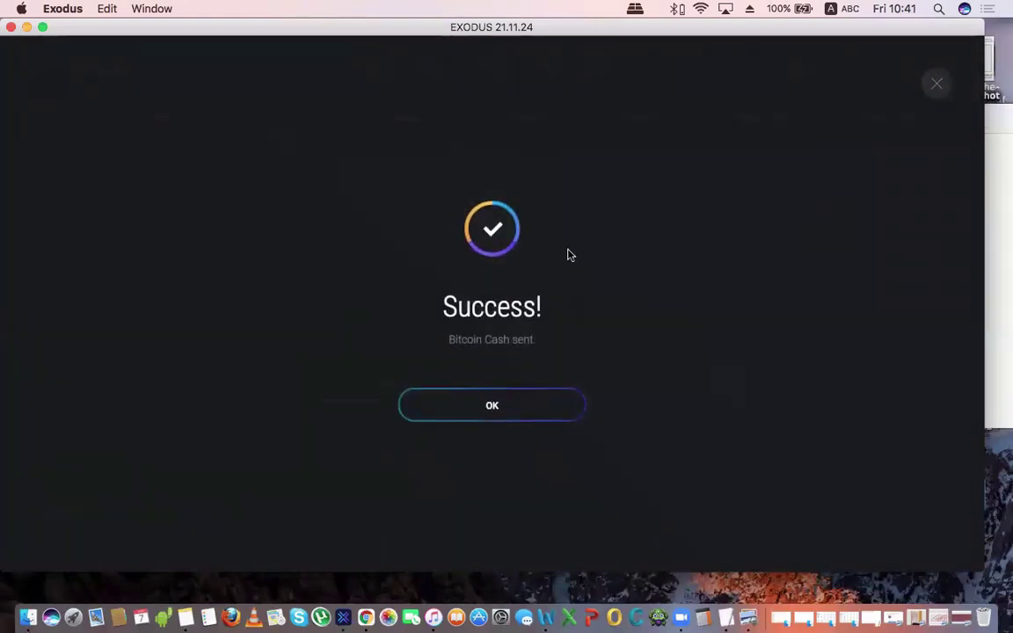
{"action": "left_click", "coordinate": [366, 617]}
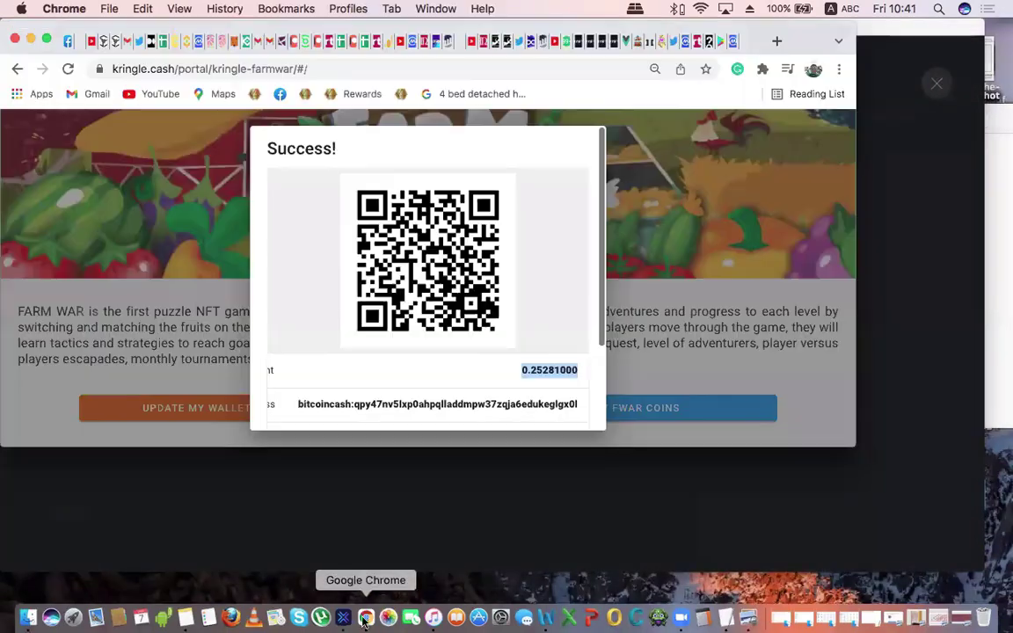
{"action": "left_click", "coordinate": [48, 39]}
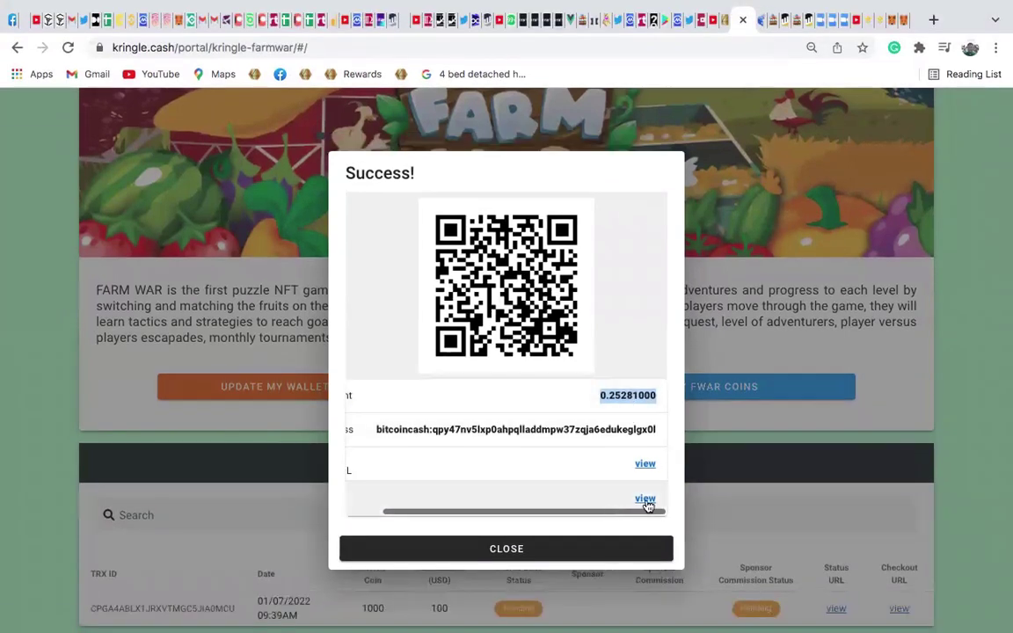
{"action": "left_click", "coordinate": [647, 499]}
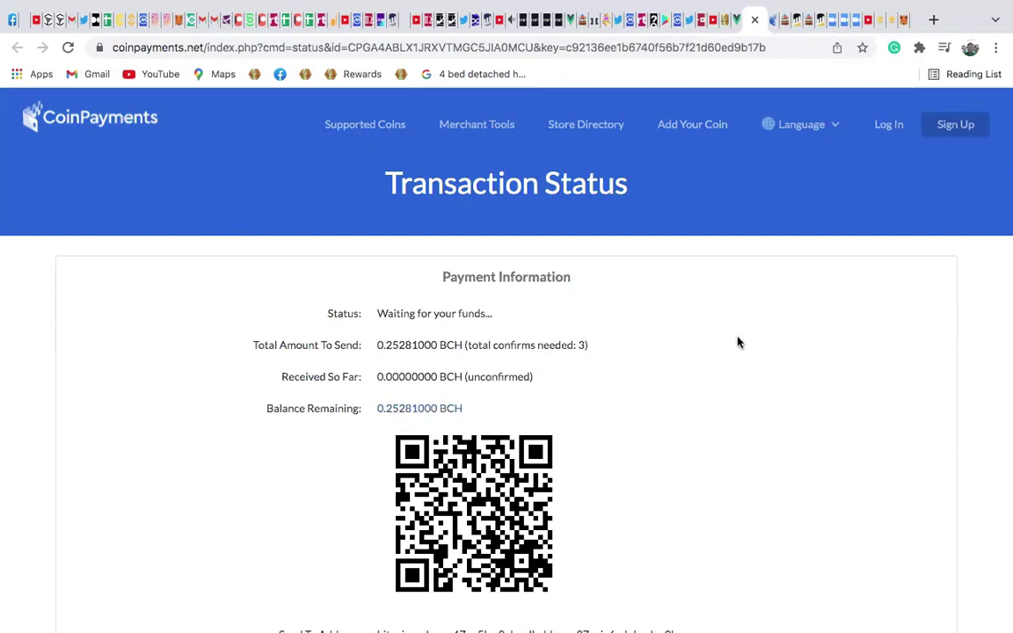
{"action": "left_click", "coordinate": [753, 19]}
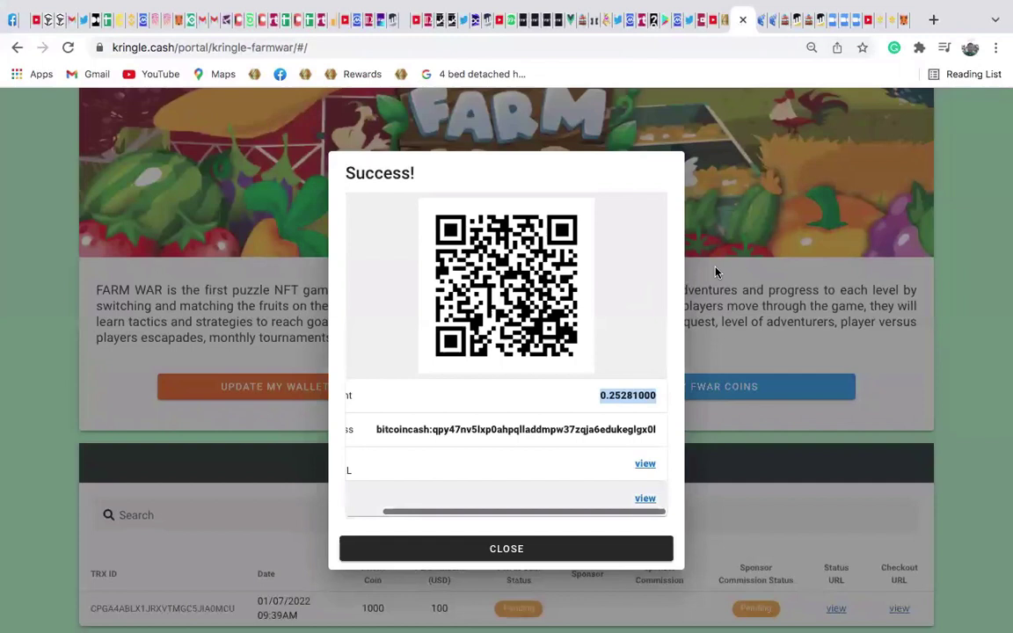
Close the Success dialog and view the pending 1000 FWAR, $100 order in Transaction History
{"action": "left_click", "coordinate": [516, 558]}
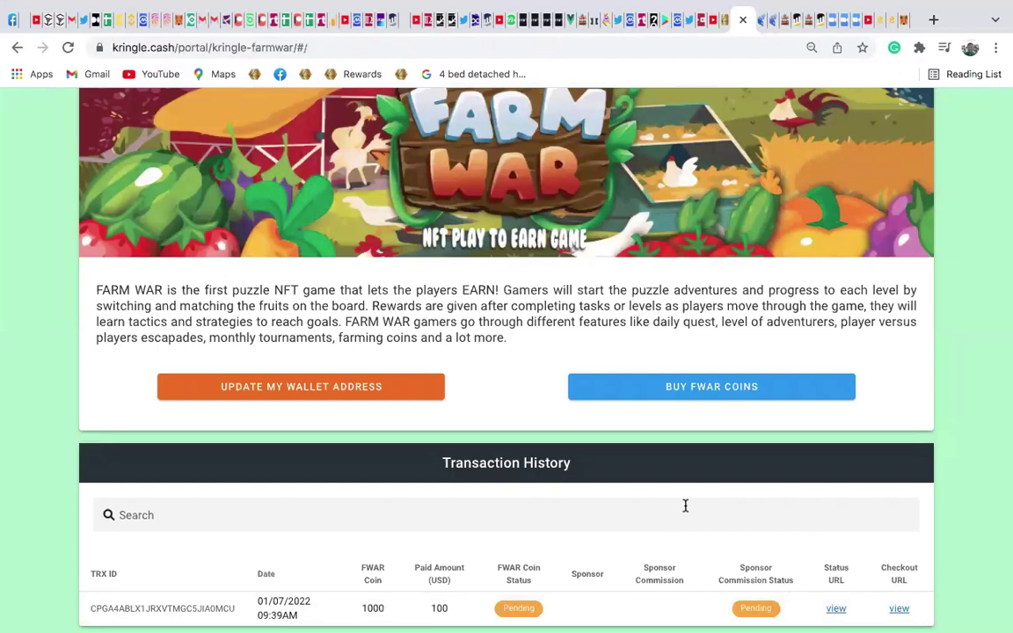
{"action": "scroll", "coordinate": [685, 505], "scroll_direction": "down", "scroll_amount": 1}
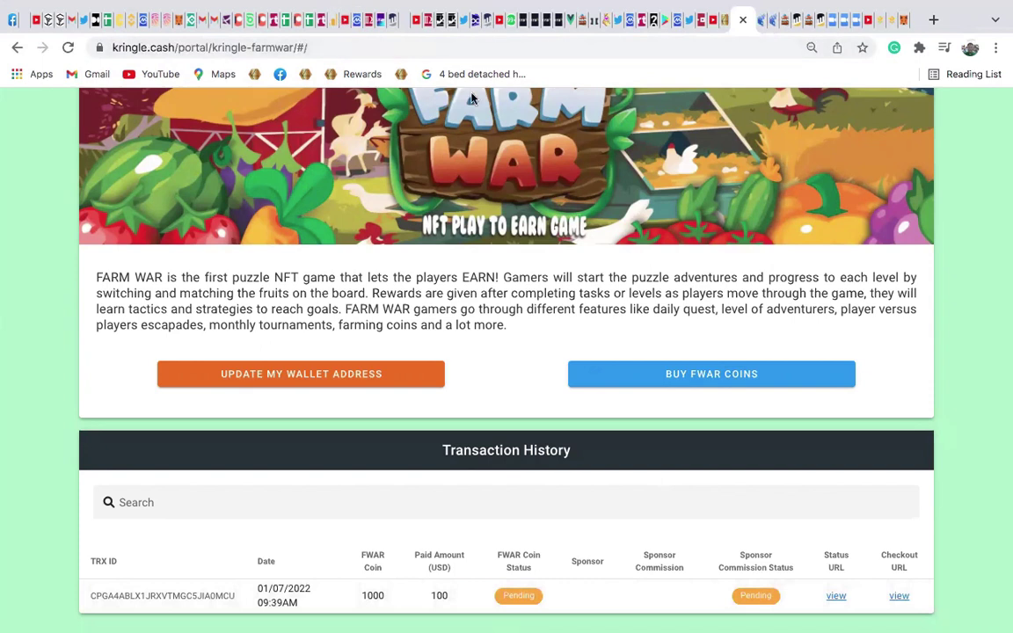
{"action": "mouse_move", "coordinate": [675, 4]}
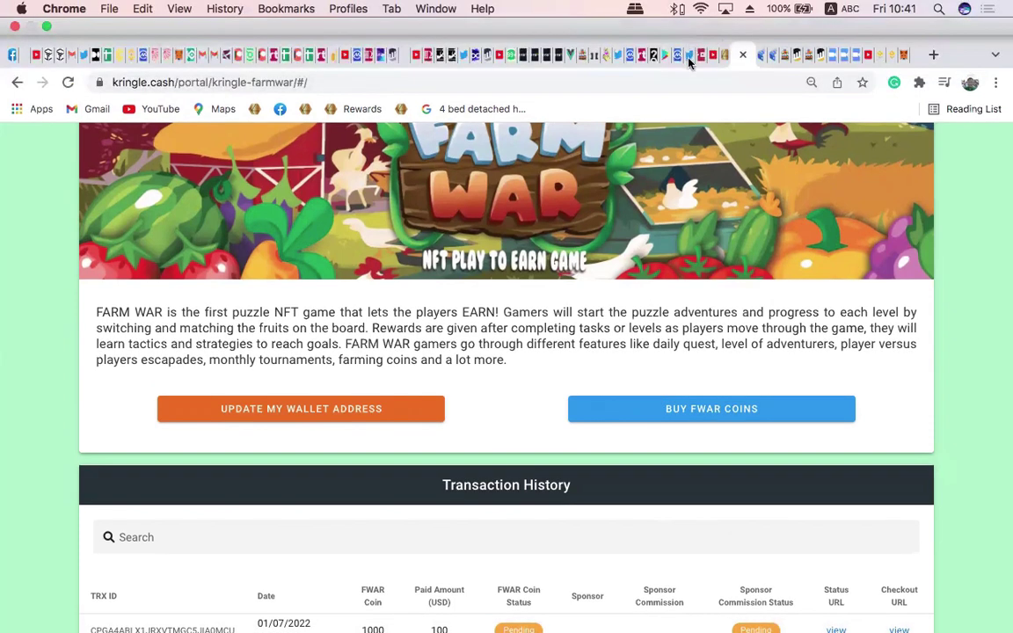